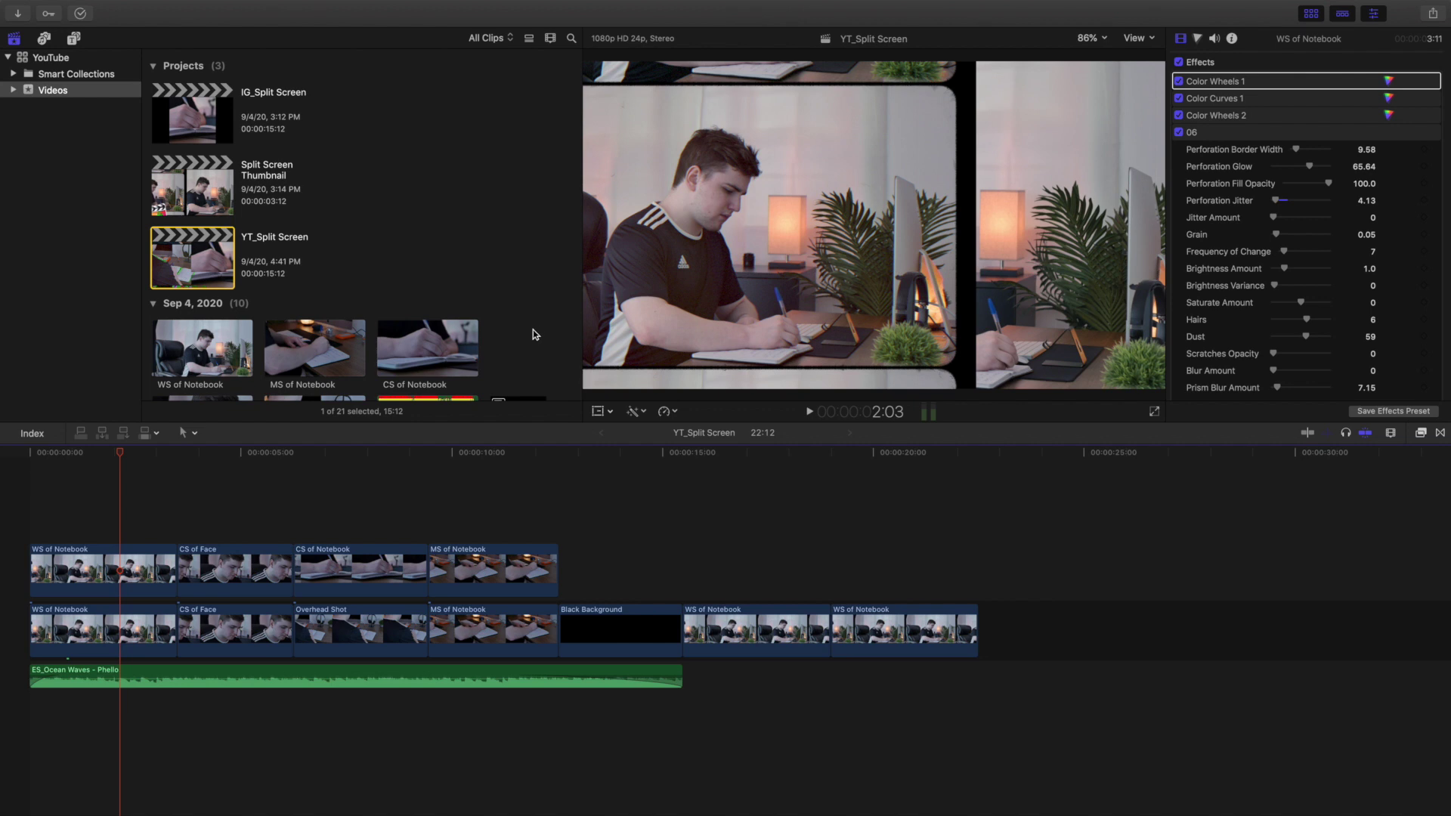
- Play back the existing split-screen intro and review the frames at 11:04 and 7:22
click(15, 486)
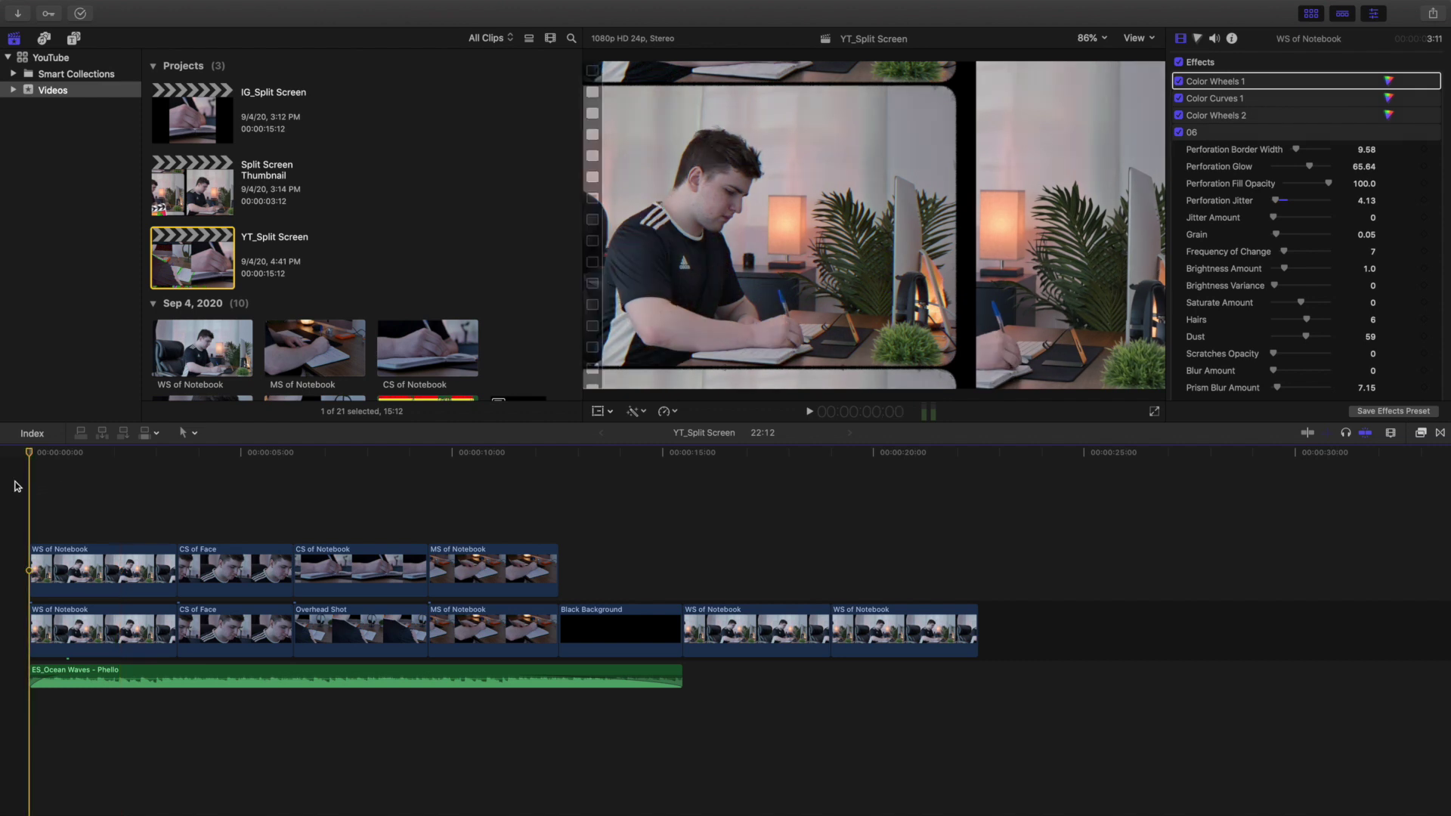
key(space)
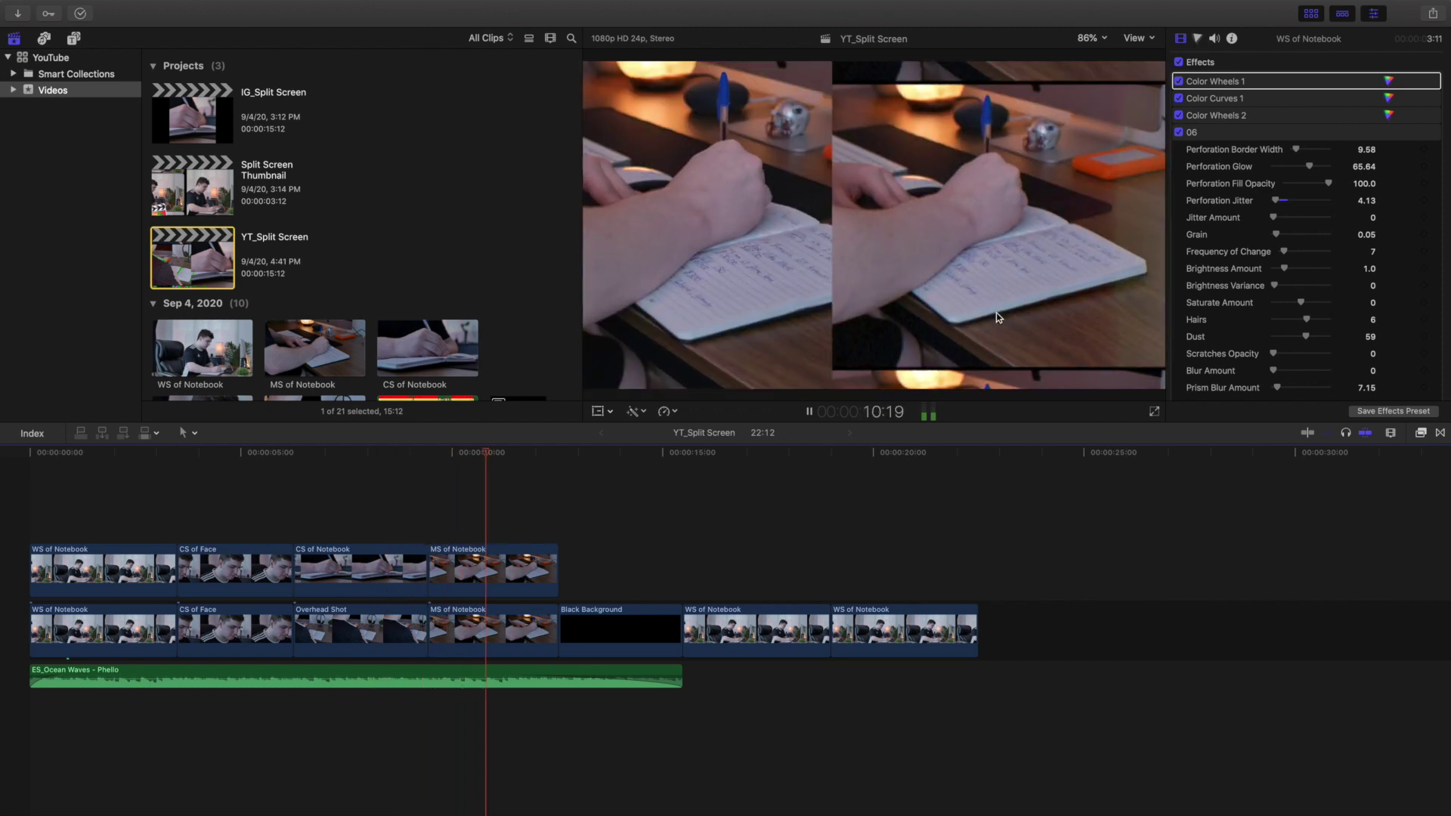
key(space)
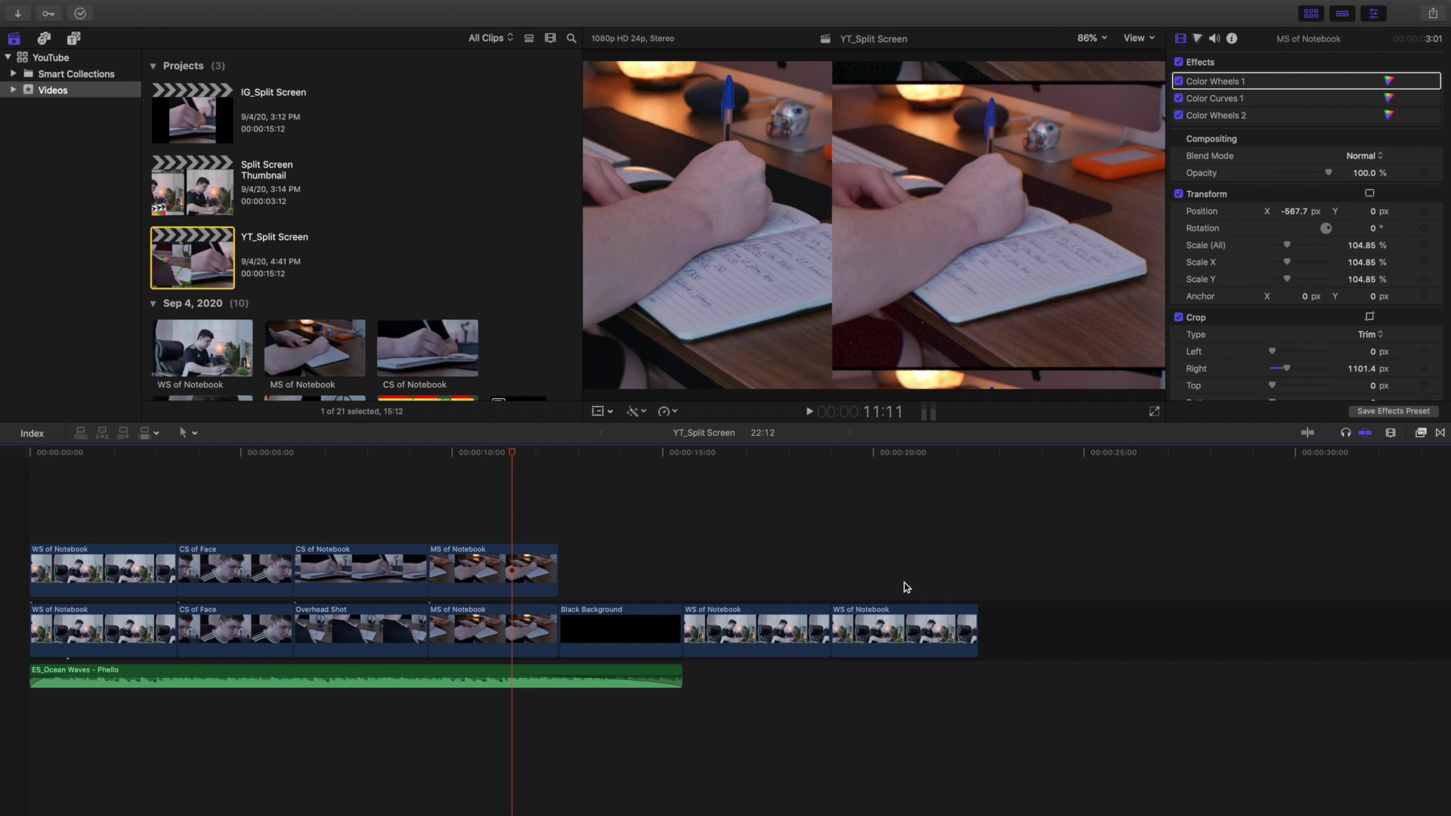
click(501, 535)
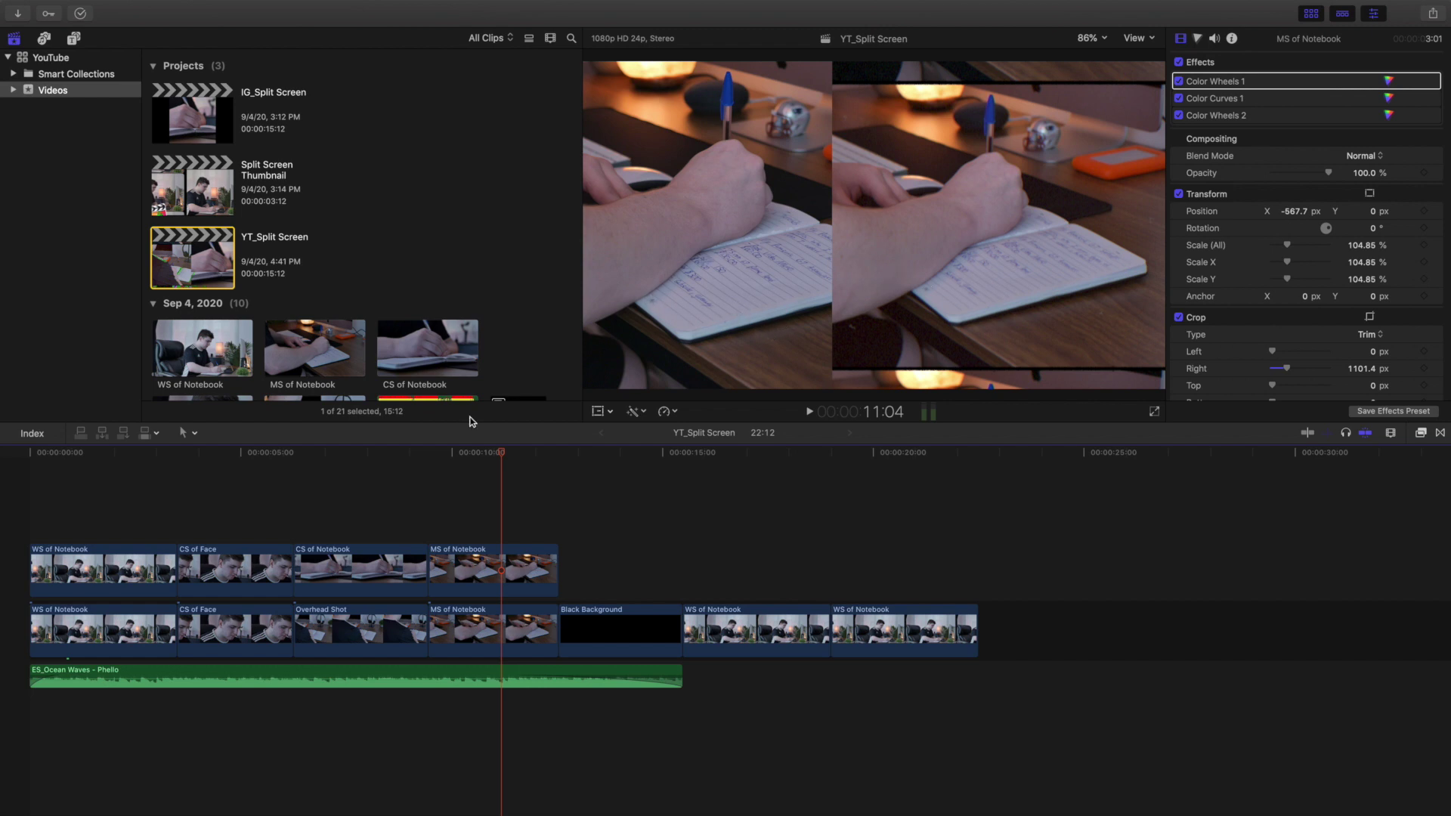
click(365, 502)
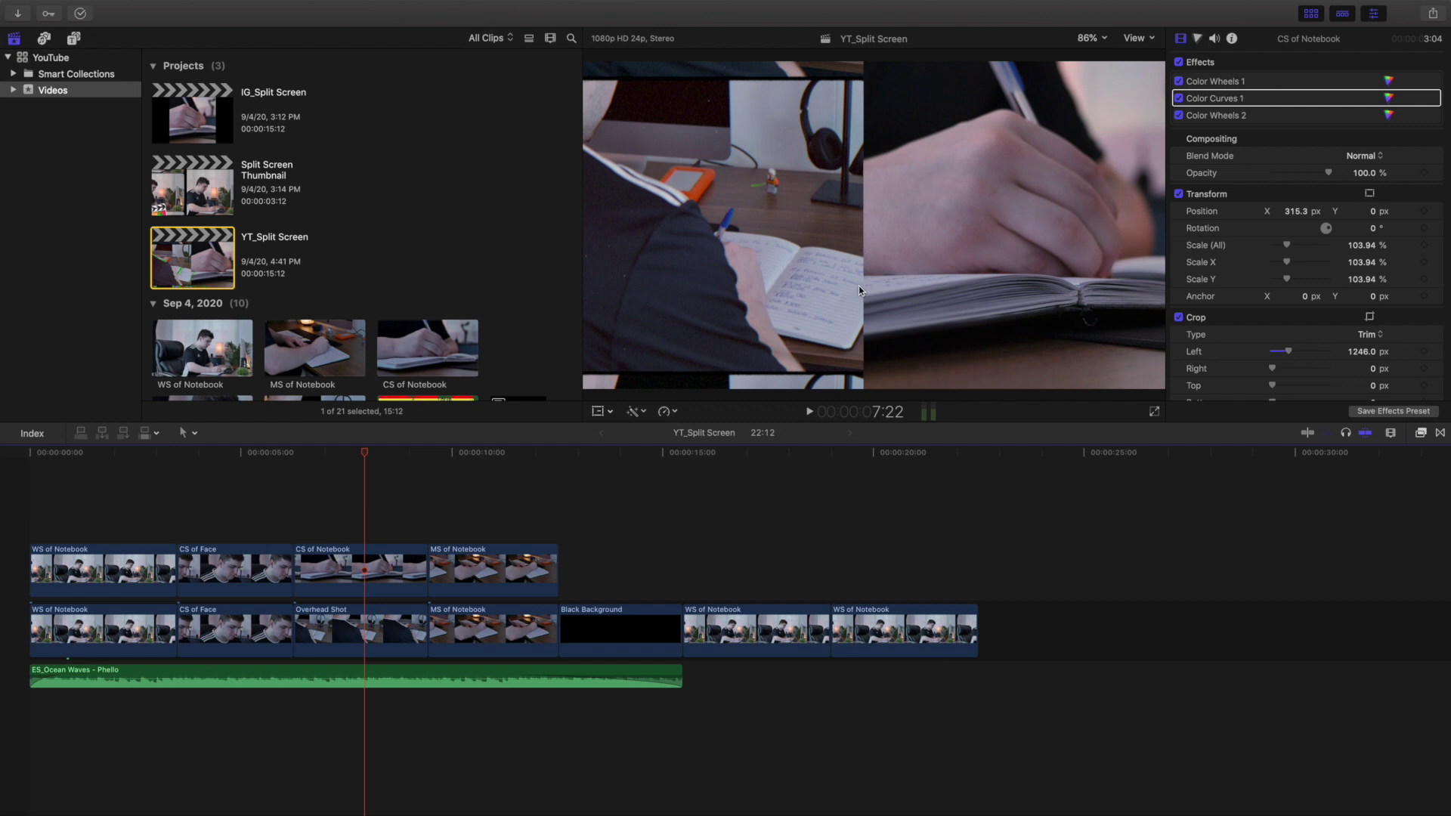
- Copy the later WS of Notebook clip, undo a trial paste, and stack the last clip above it
click(768, 576)
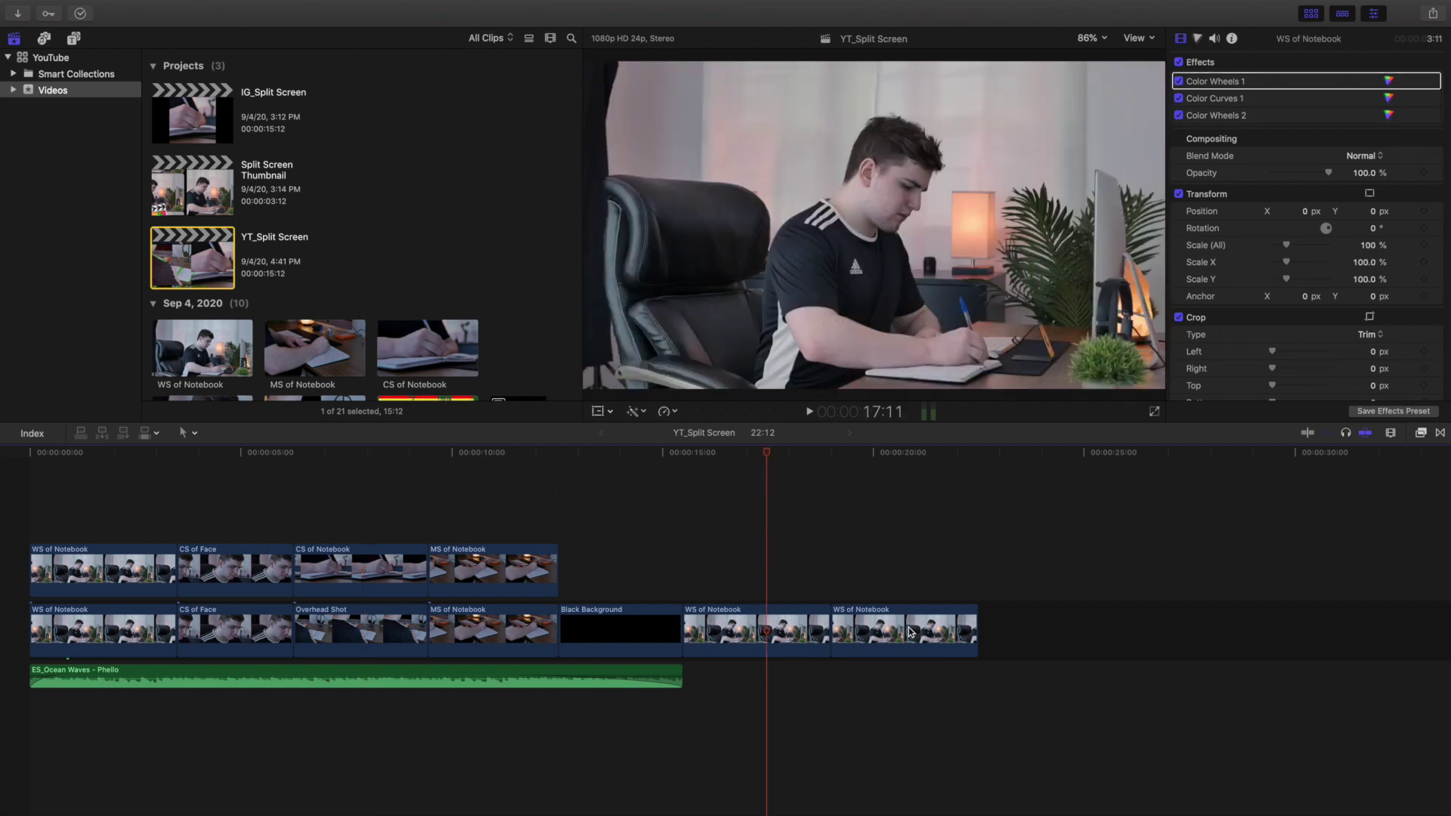
click(770, 632)
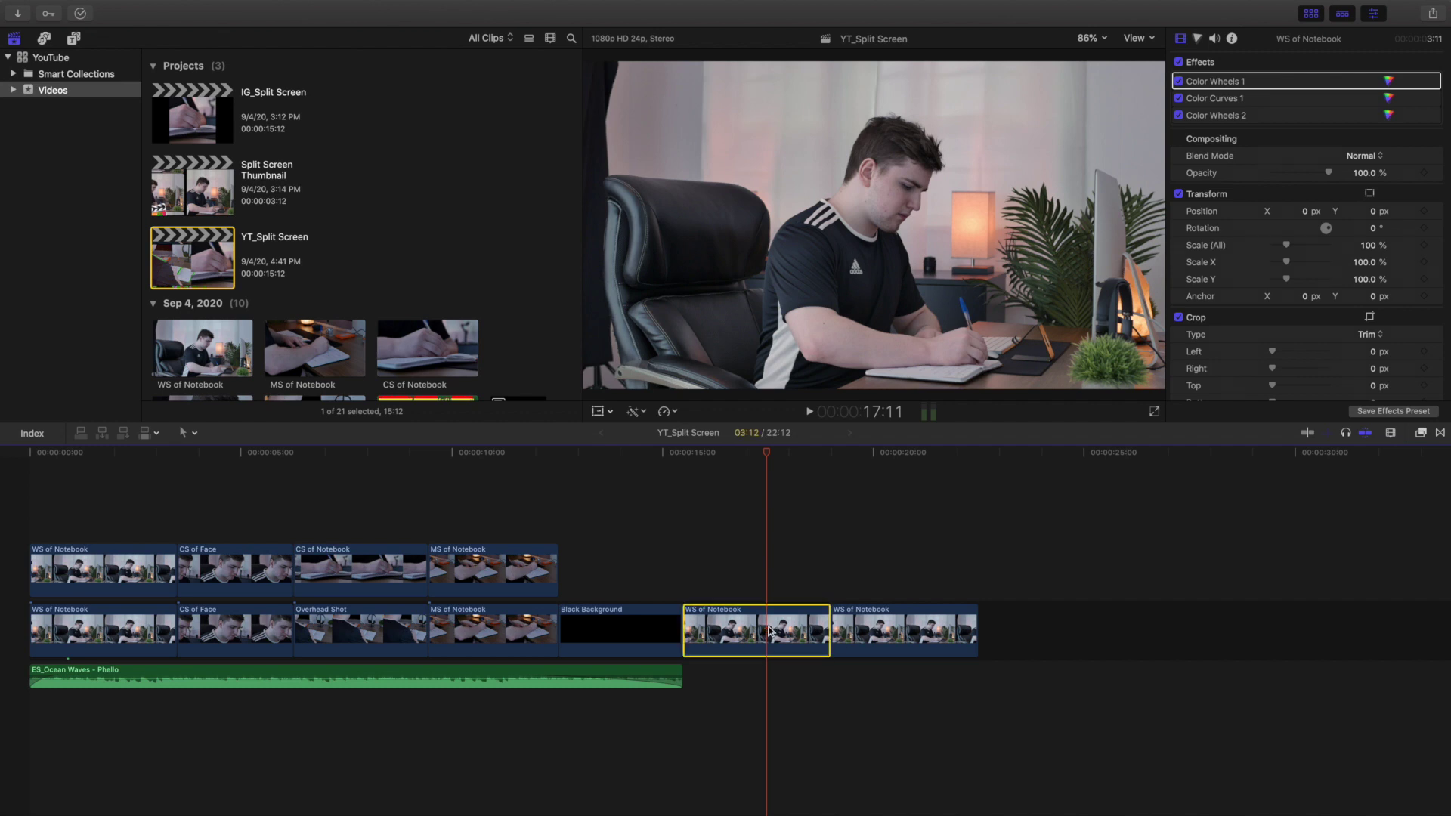
click(981, 591)
key(super+v)
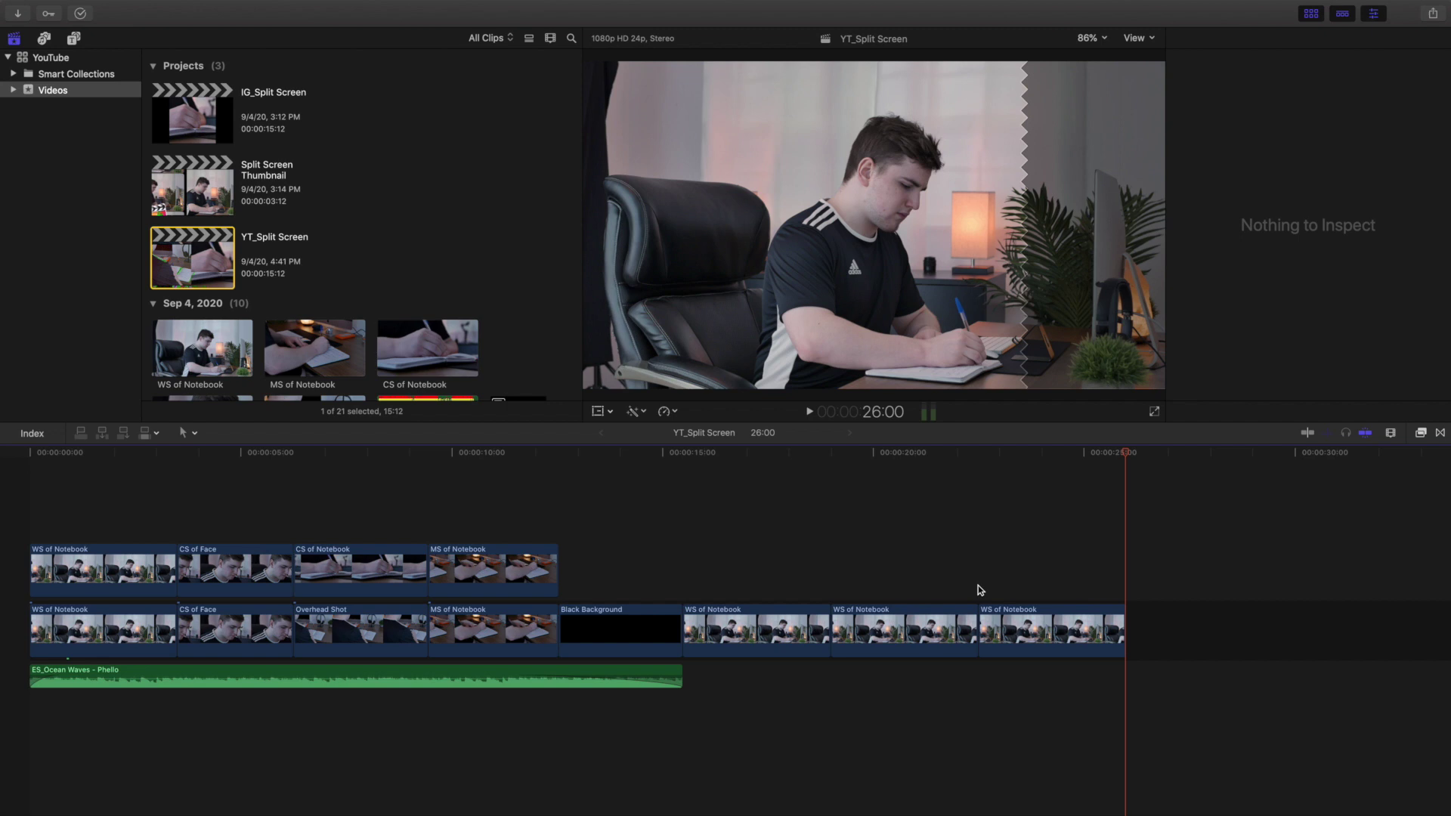
key(super+z)
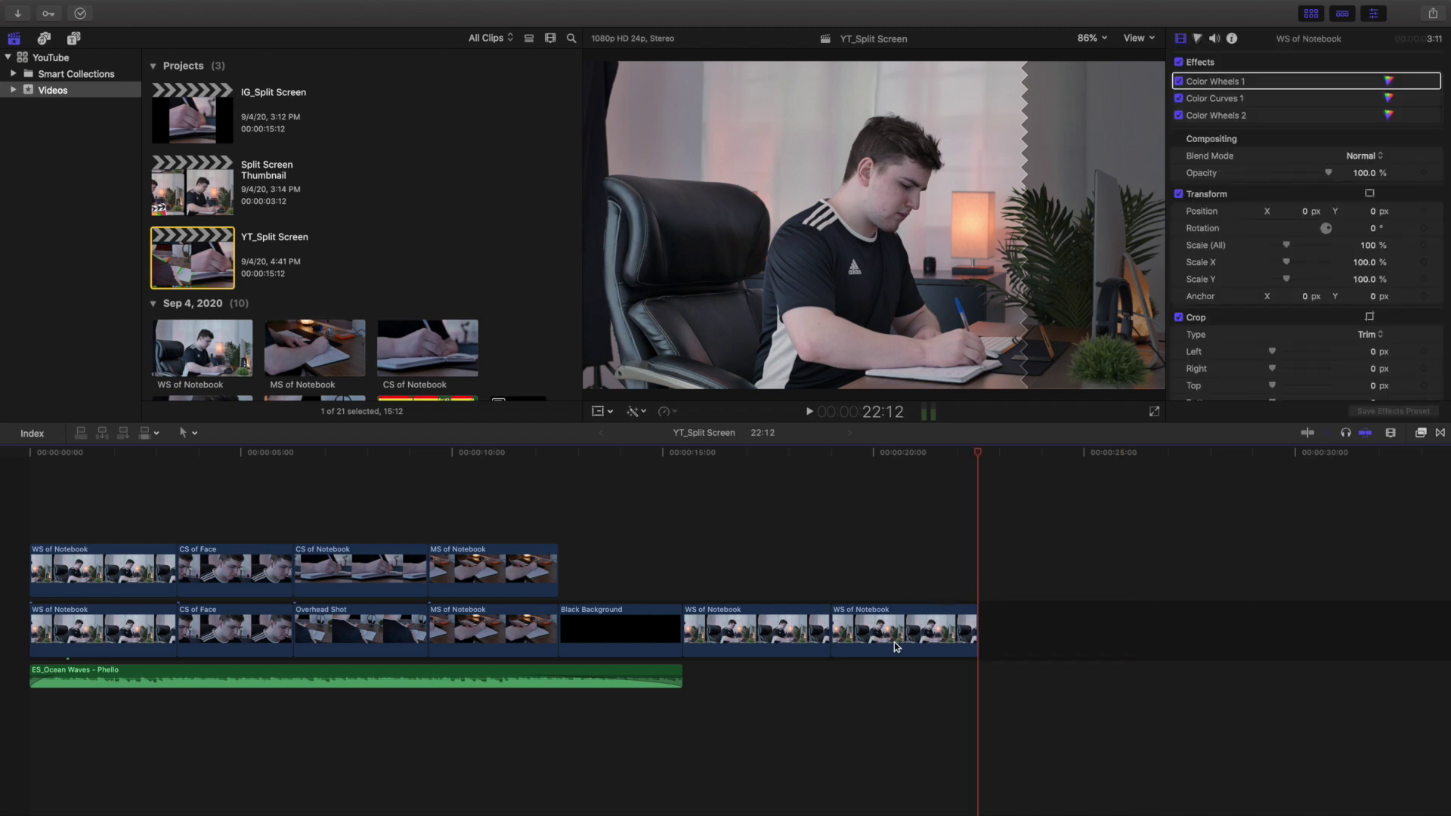
drag(895, 647, 751, 559)
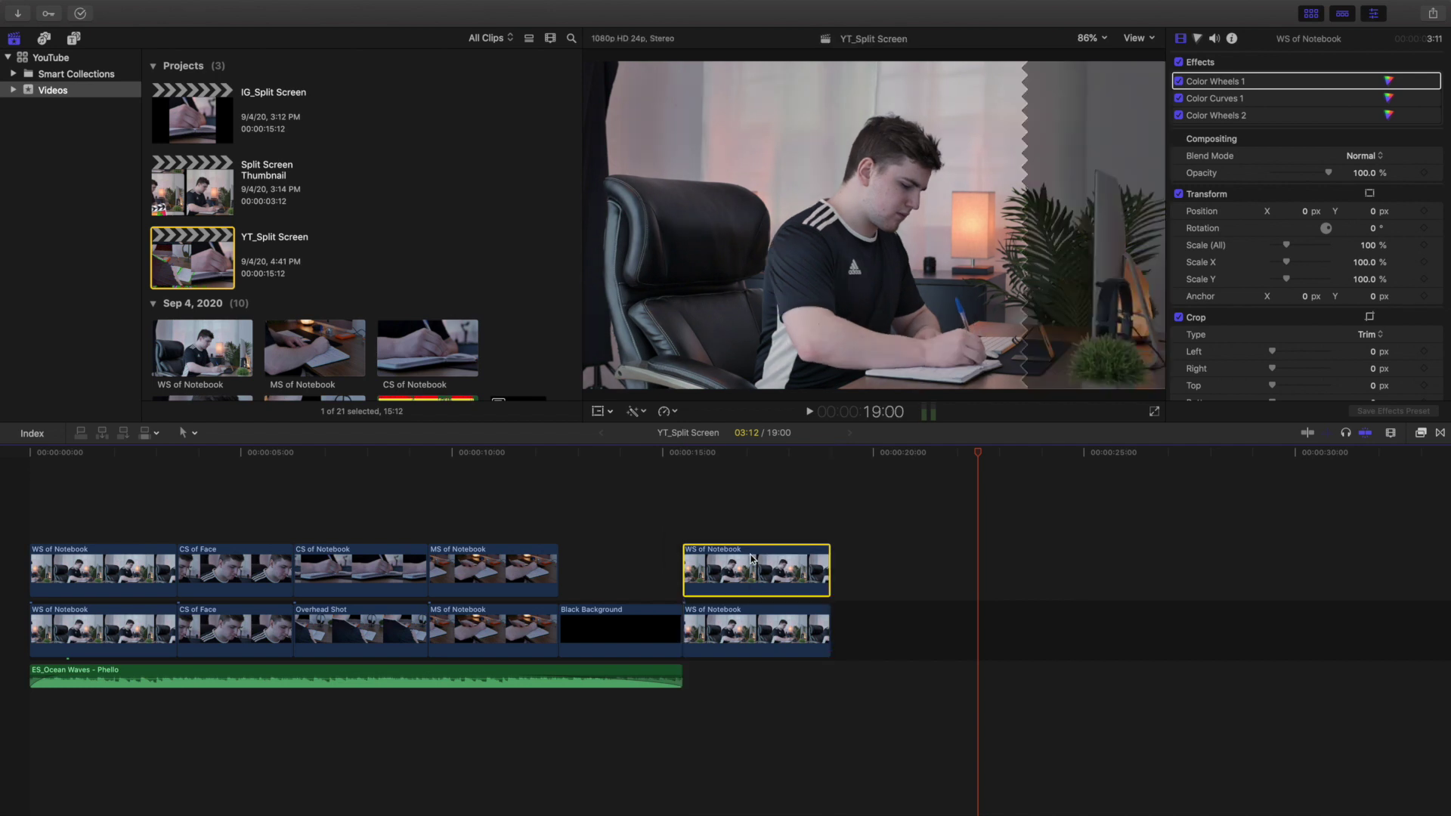
click(751, 529)
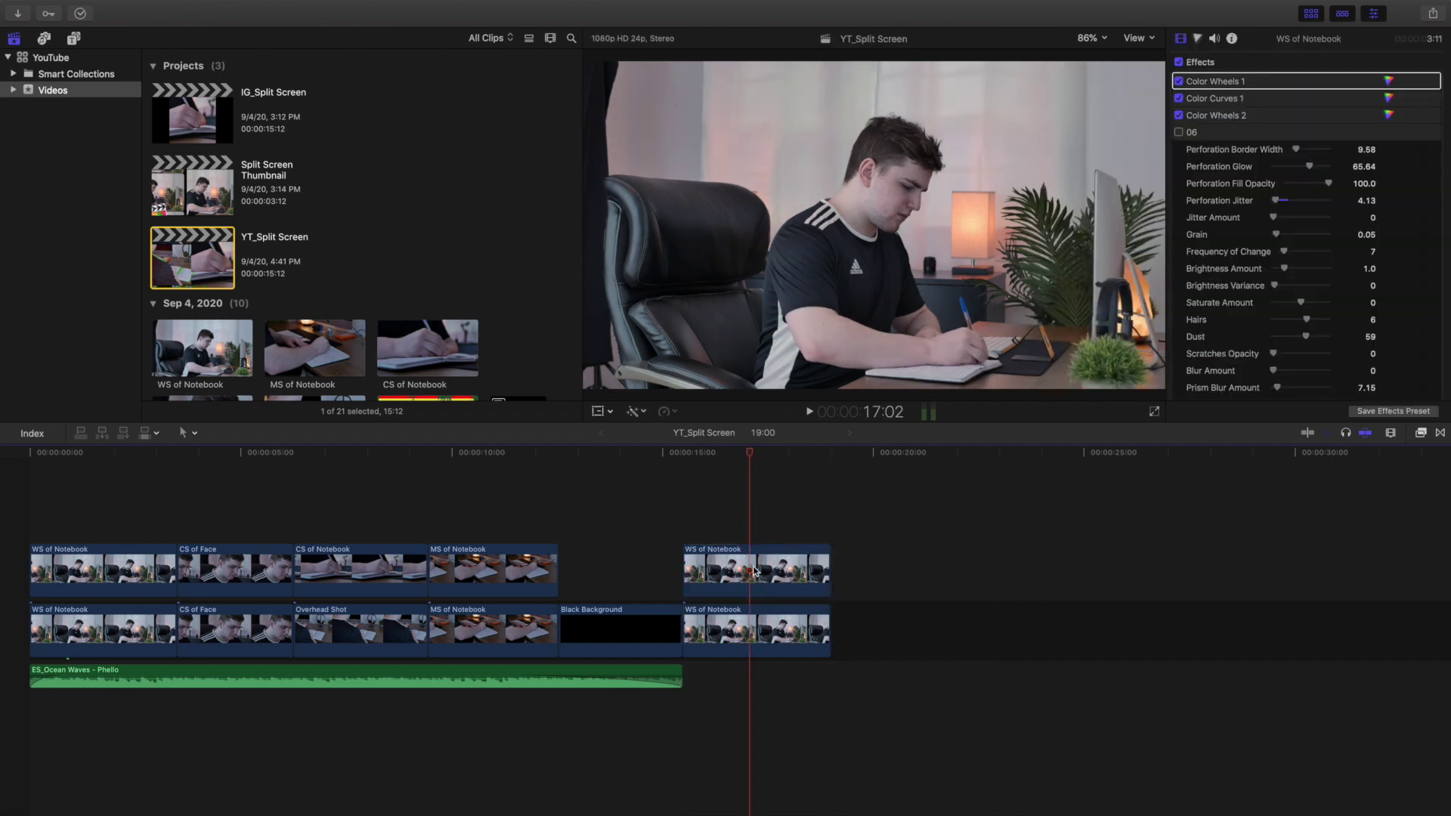
- Slide the stacked WS of Notebook clip right and scale it to about 105%
click(753, 571)
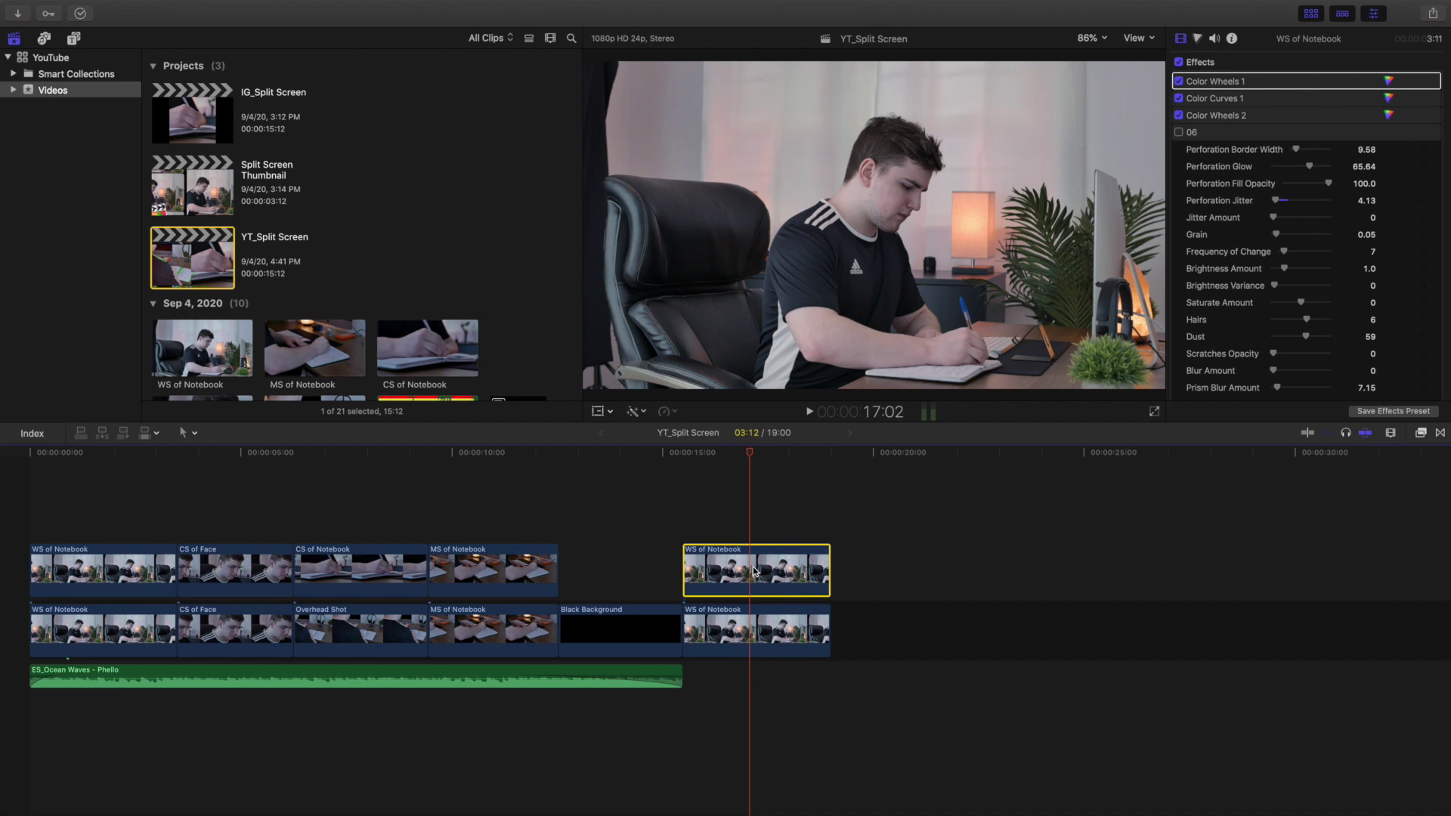
click(598, 409)
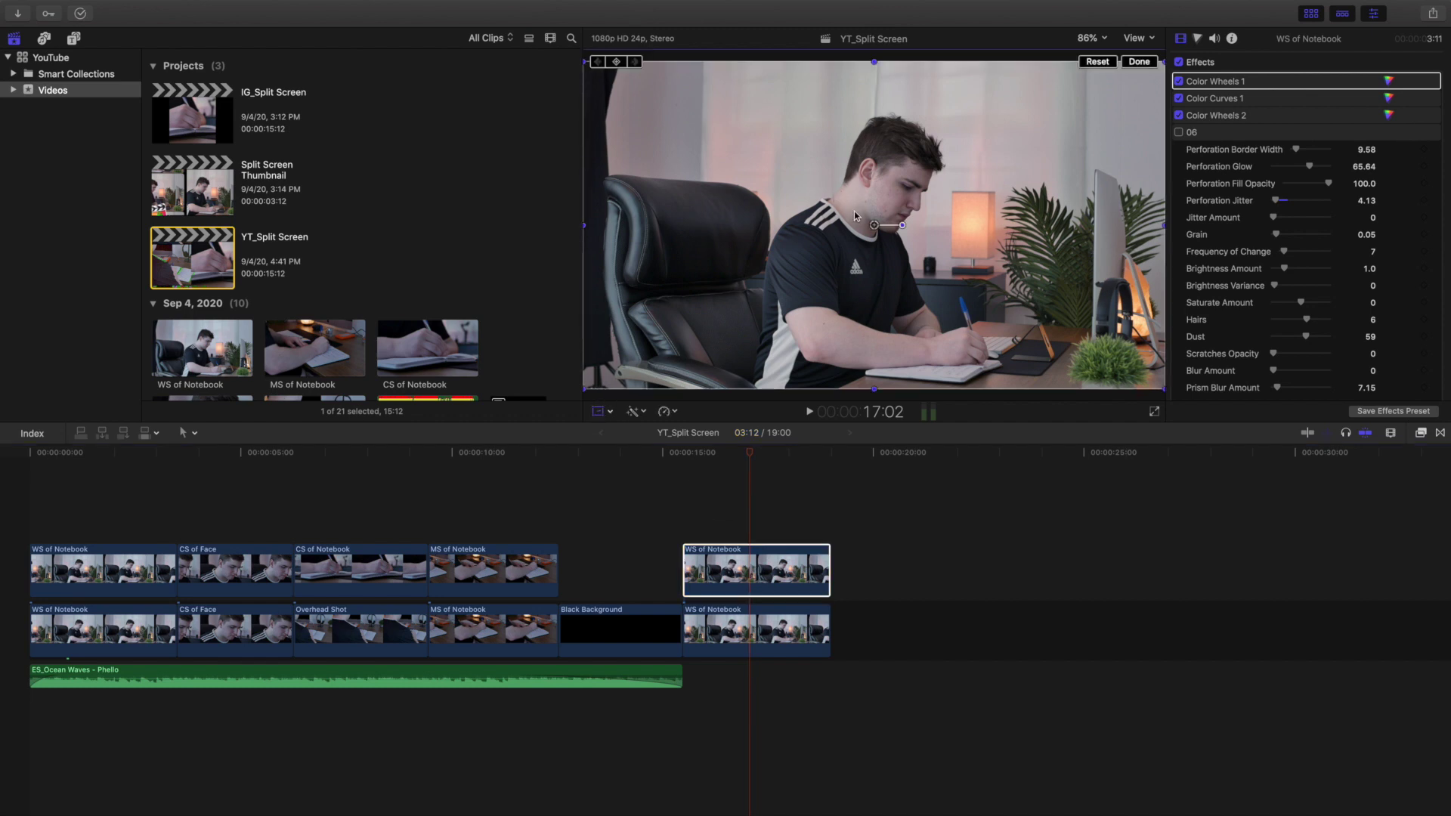
drag(874, 225, 909, 226)
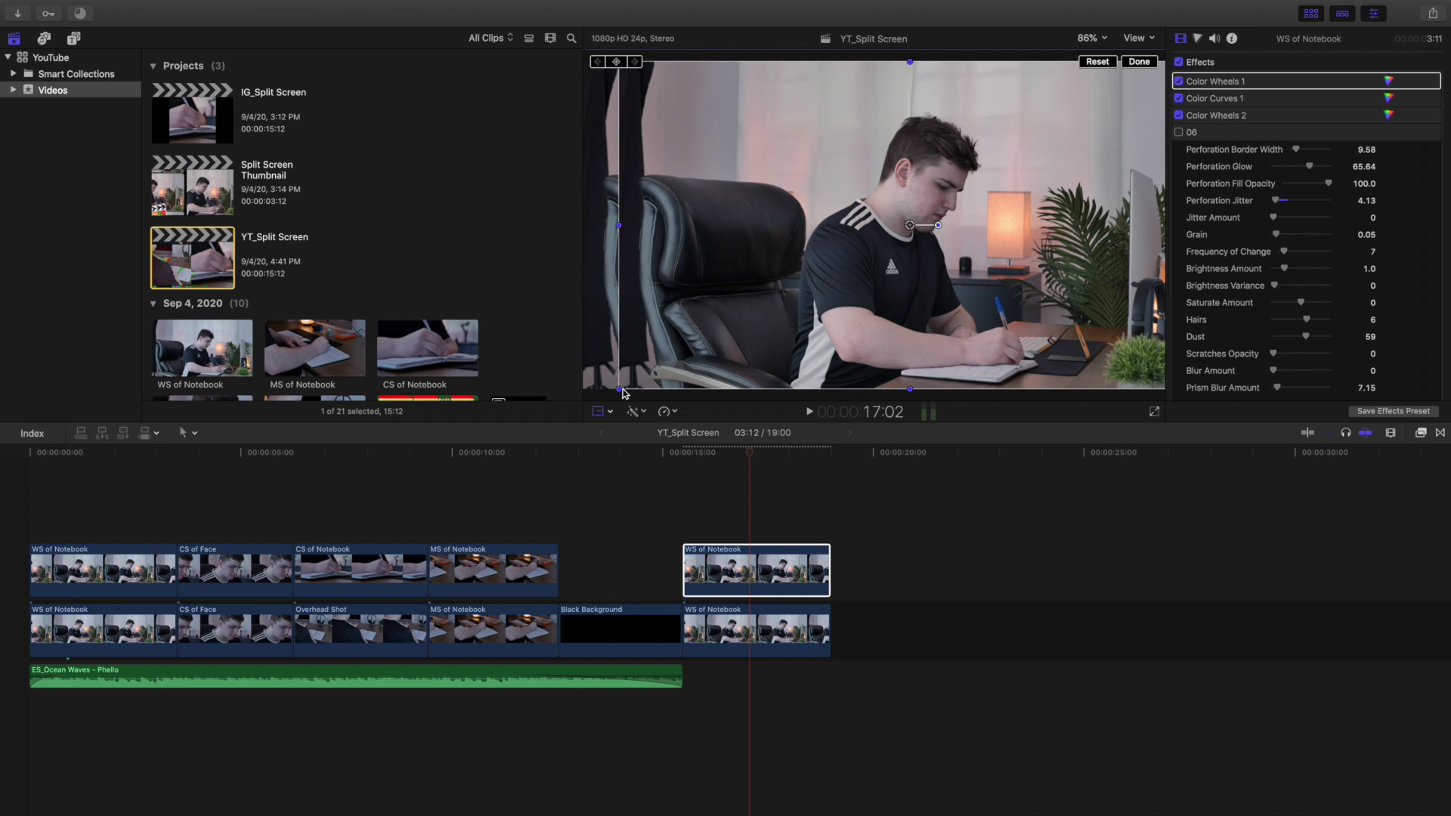
drag(620, 390, 609, 398)
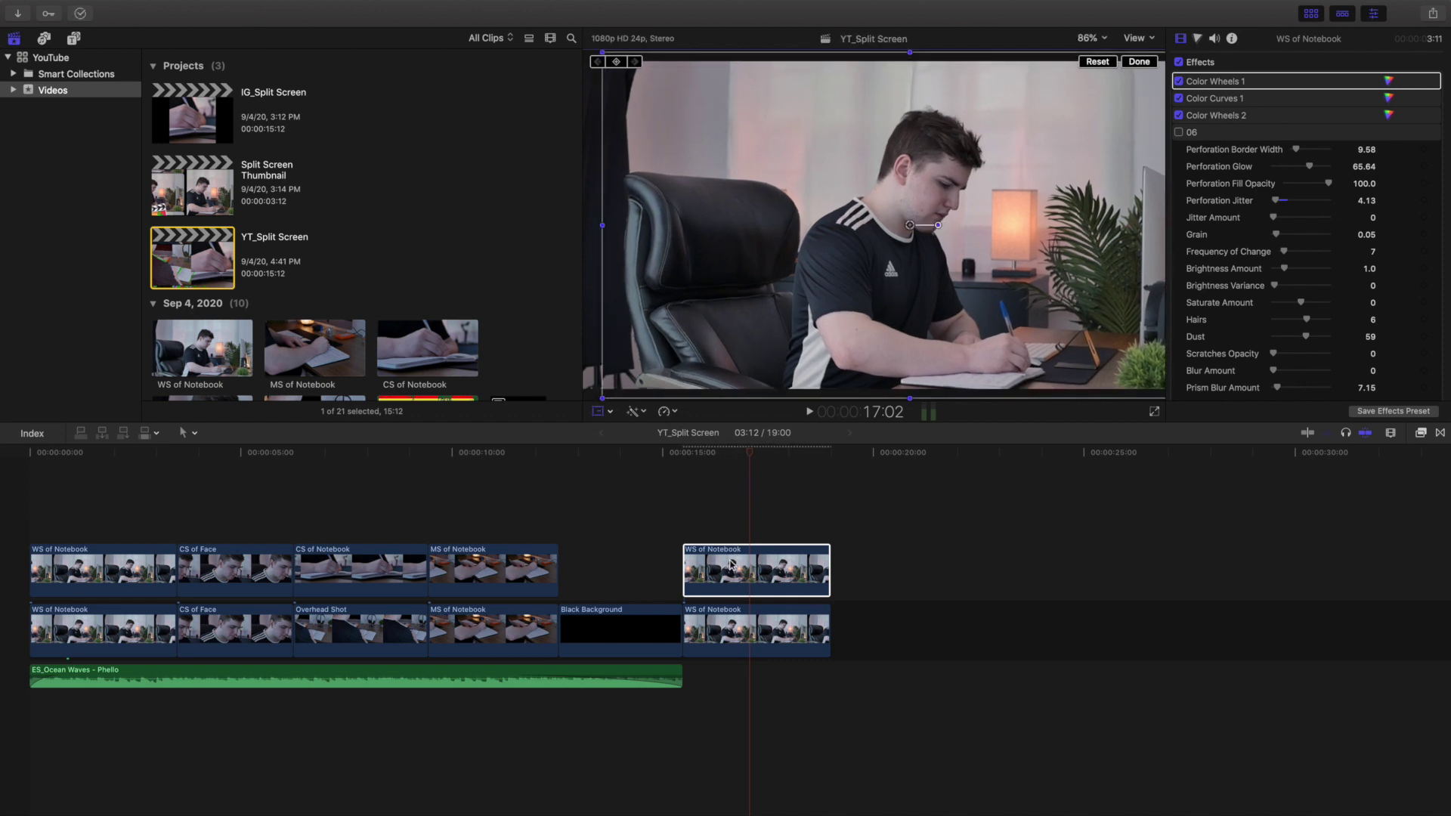
- Crop about 1530 px off the left side of the stacked clip
click(611, 413)
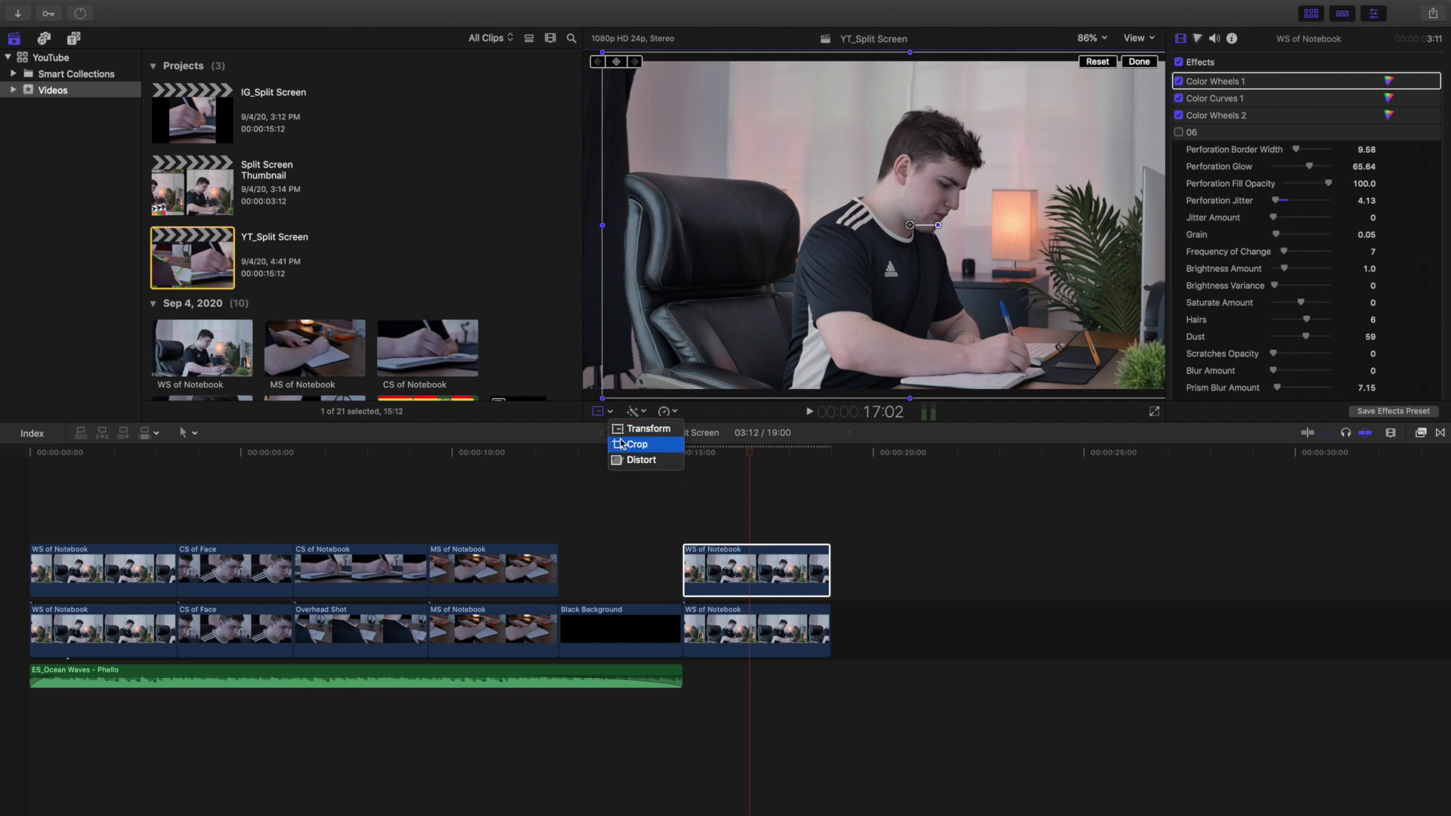
click(621, 445)
drag(602, 228, 848, 259)
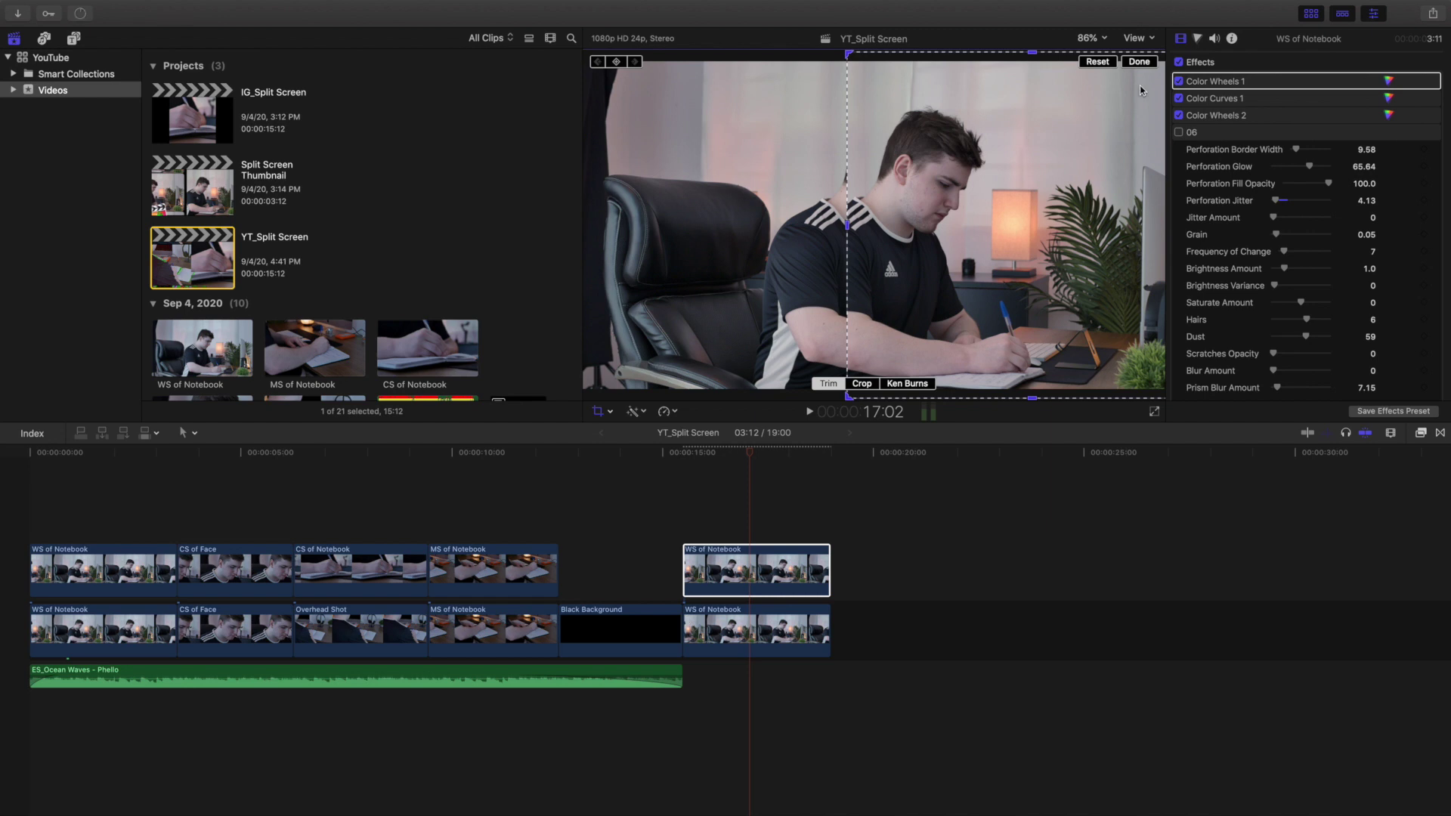
click(1139, 61)
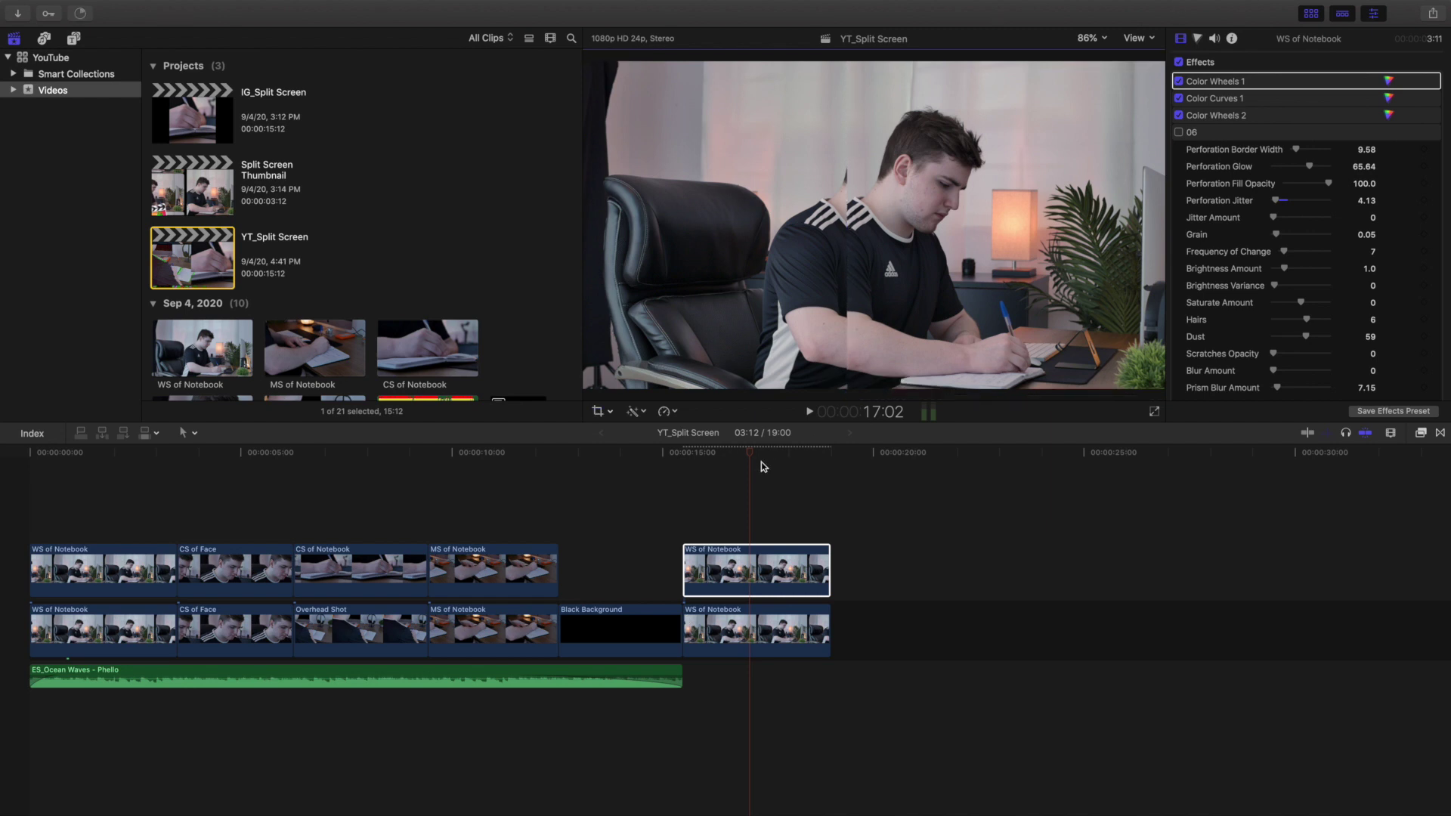
- Raise the upper WS of Notebook clip's left crop to about 2400 px in the Inspector
click(34, 514)
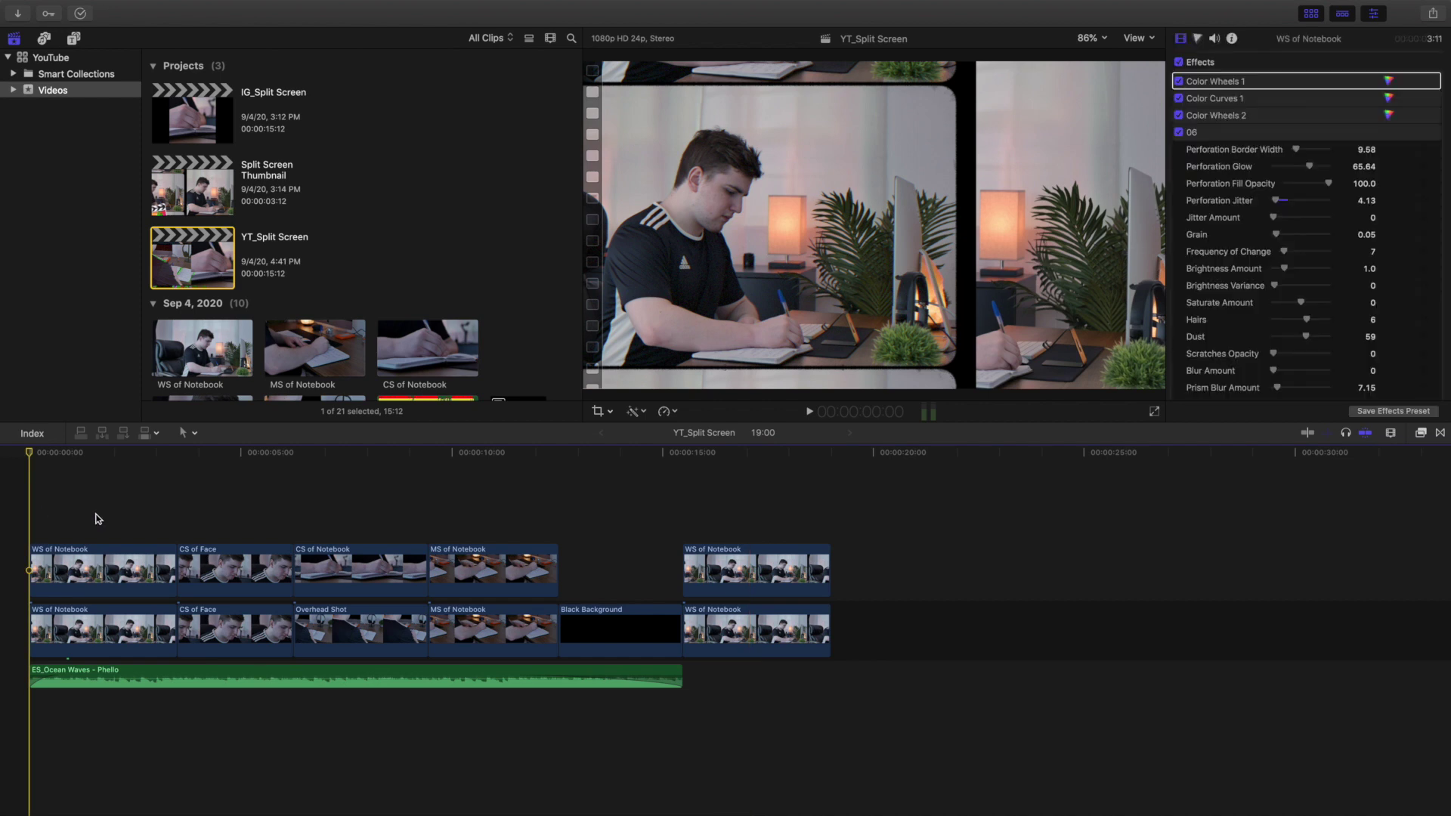
click(730, 494)
click(730, 572)
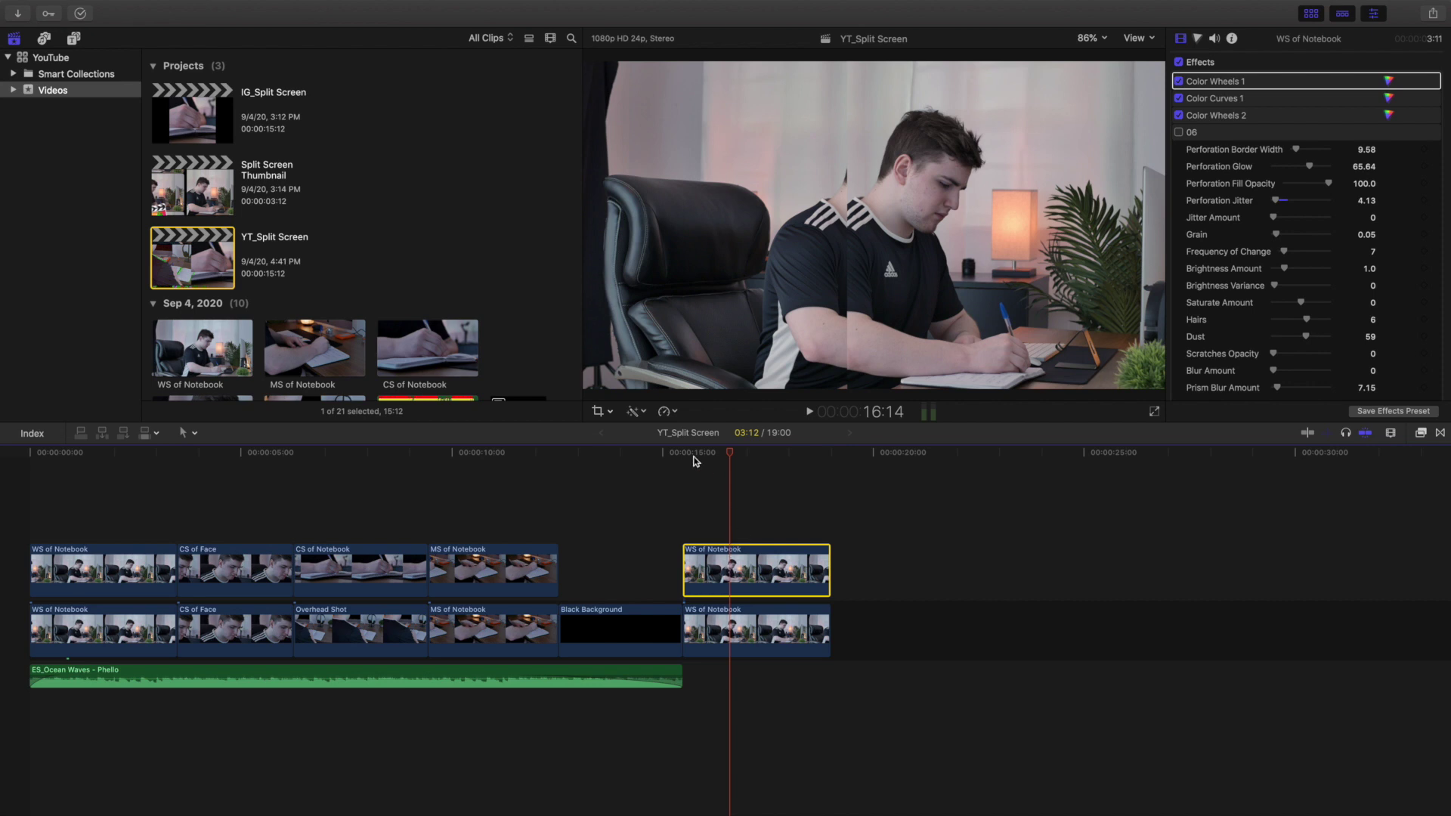
click(597, 412)
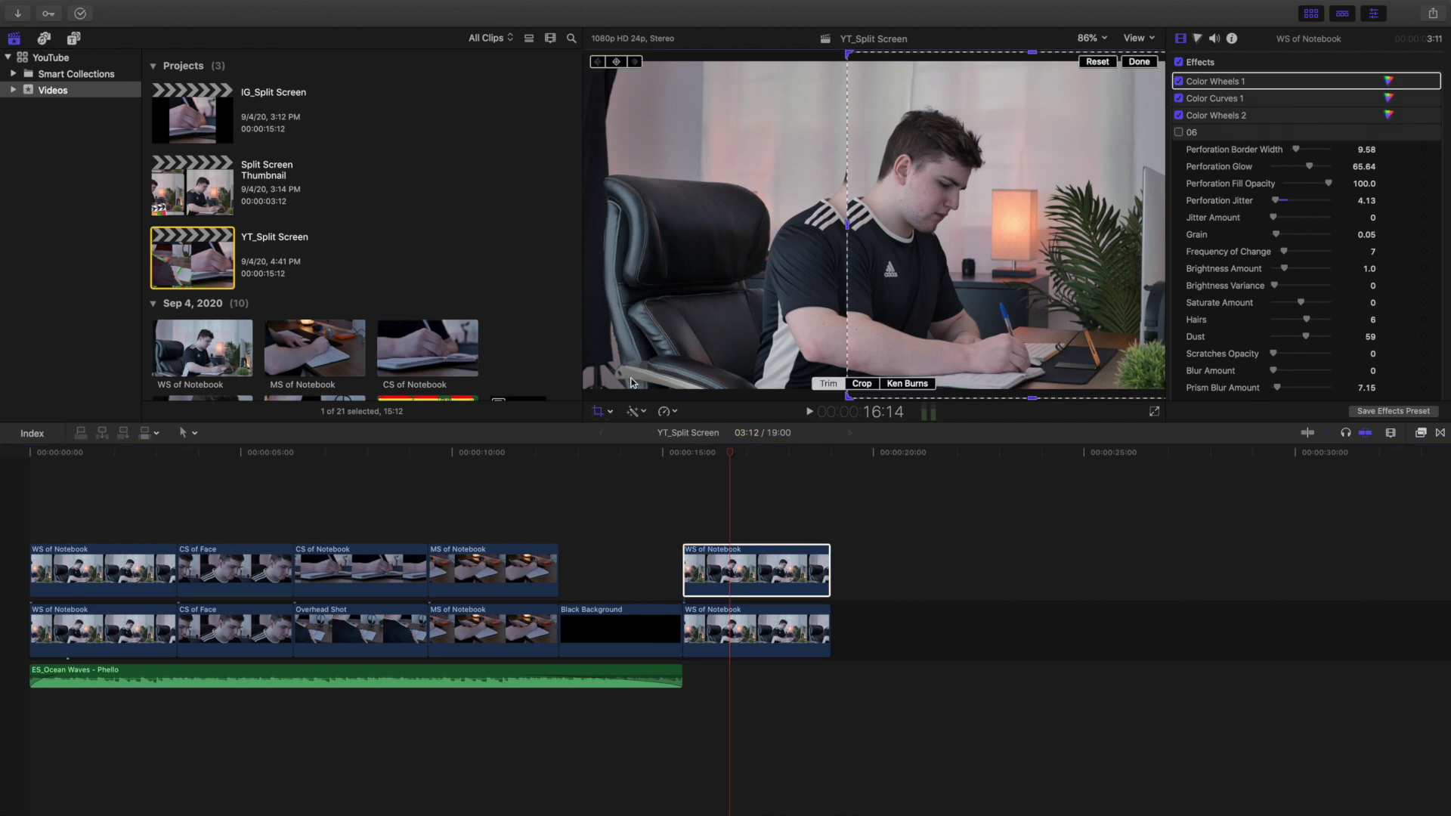
click(845, 225)
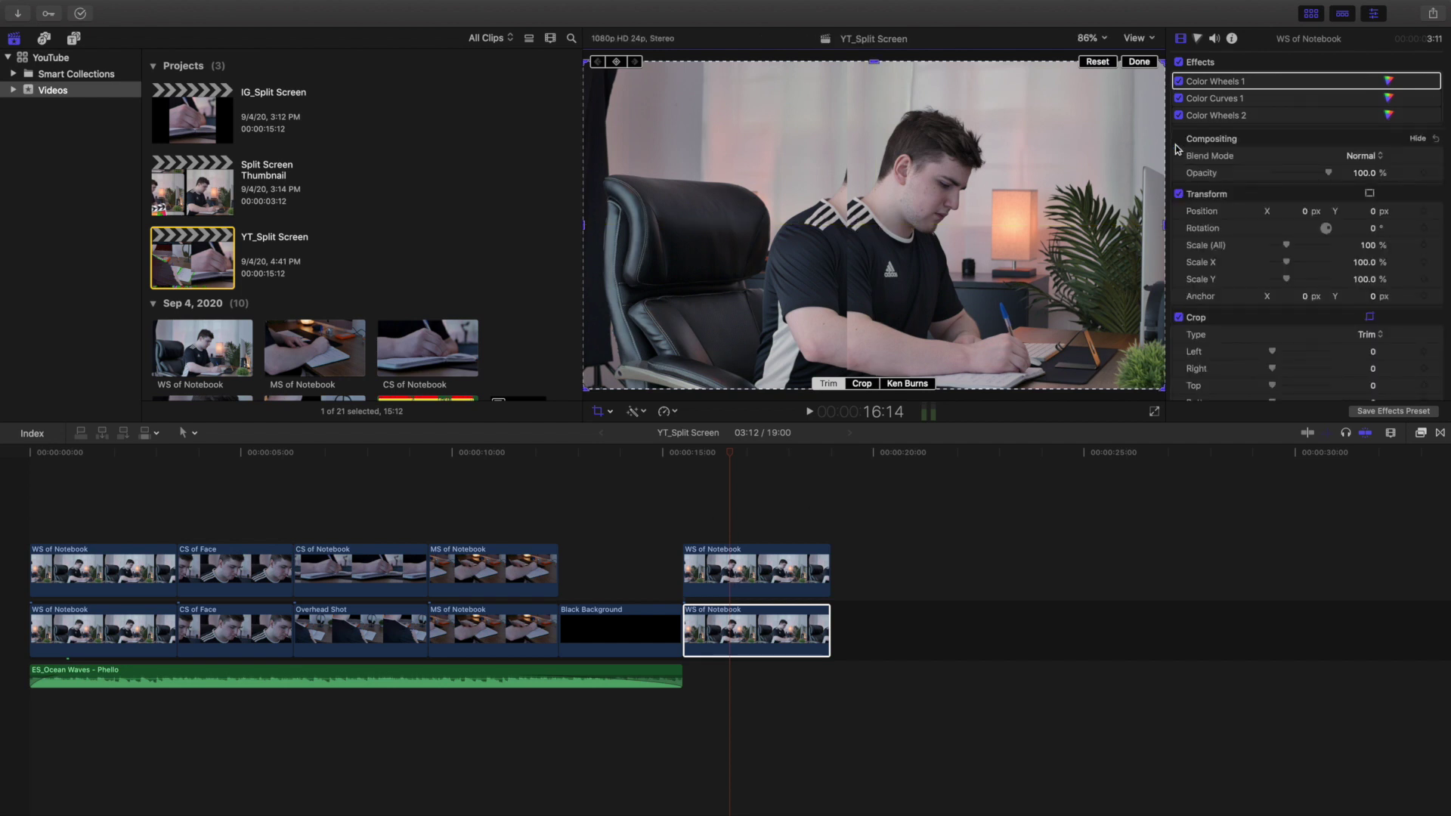
click(730, 554)
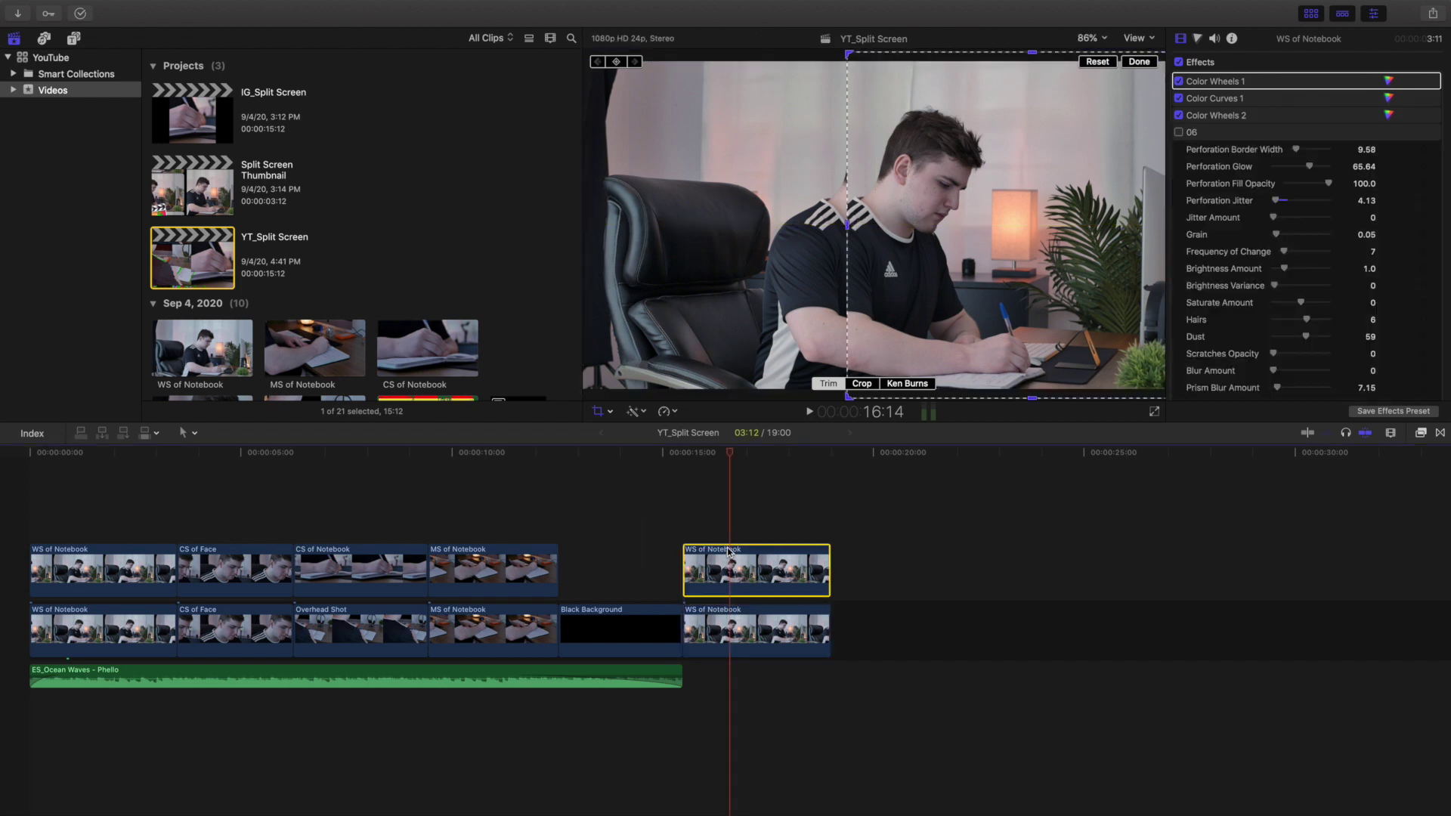
scroll(1235, 243, down, 10)
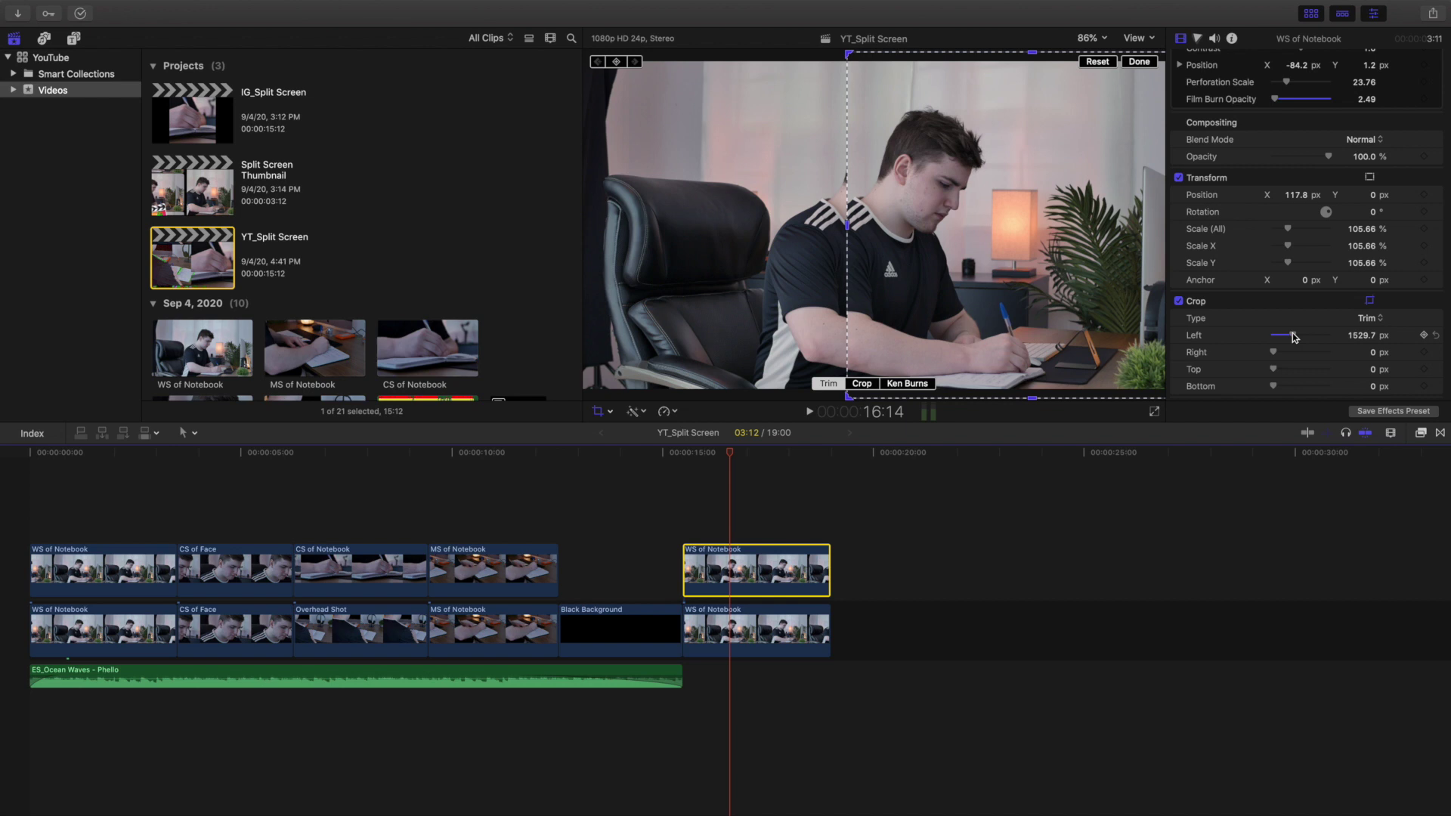
drag(1295, 337, 1306, 338)
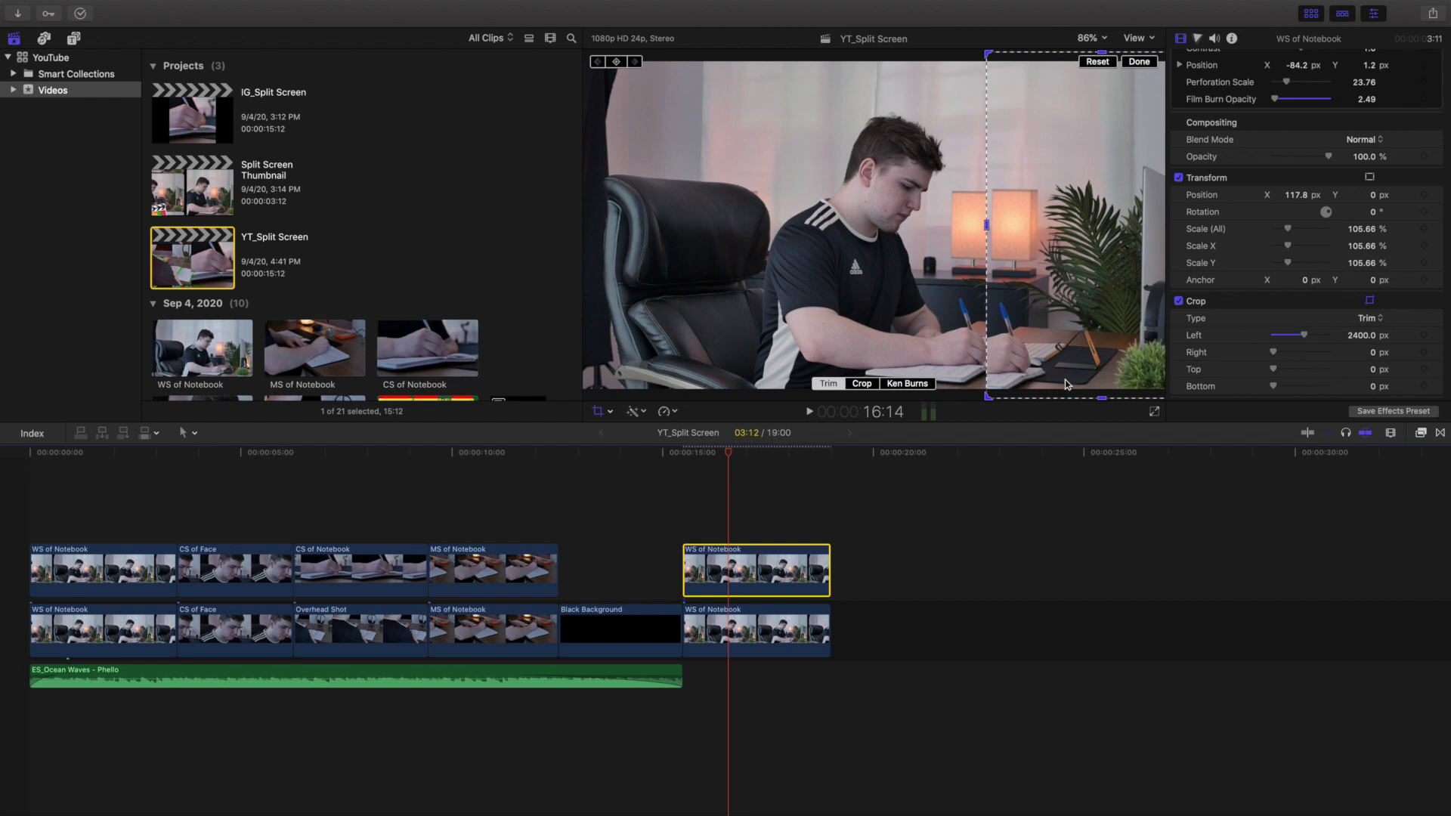
- Compare against the finished intro, then select the lower WS of Notebook clip at 16:16
click(10, 504)
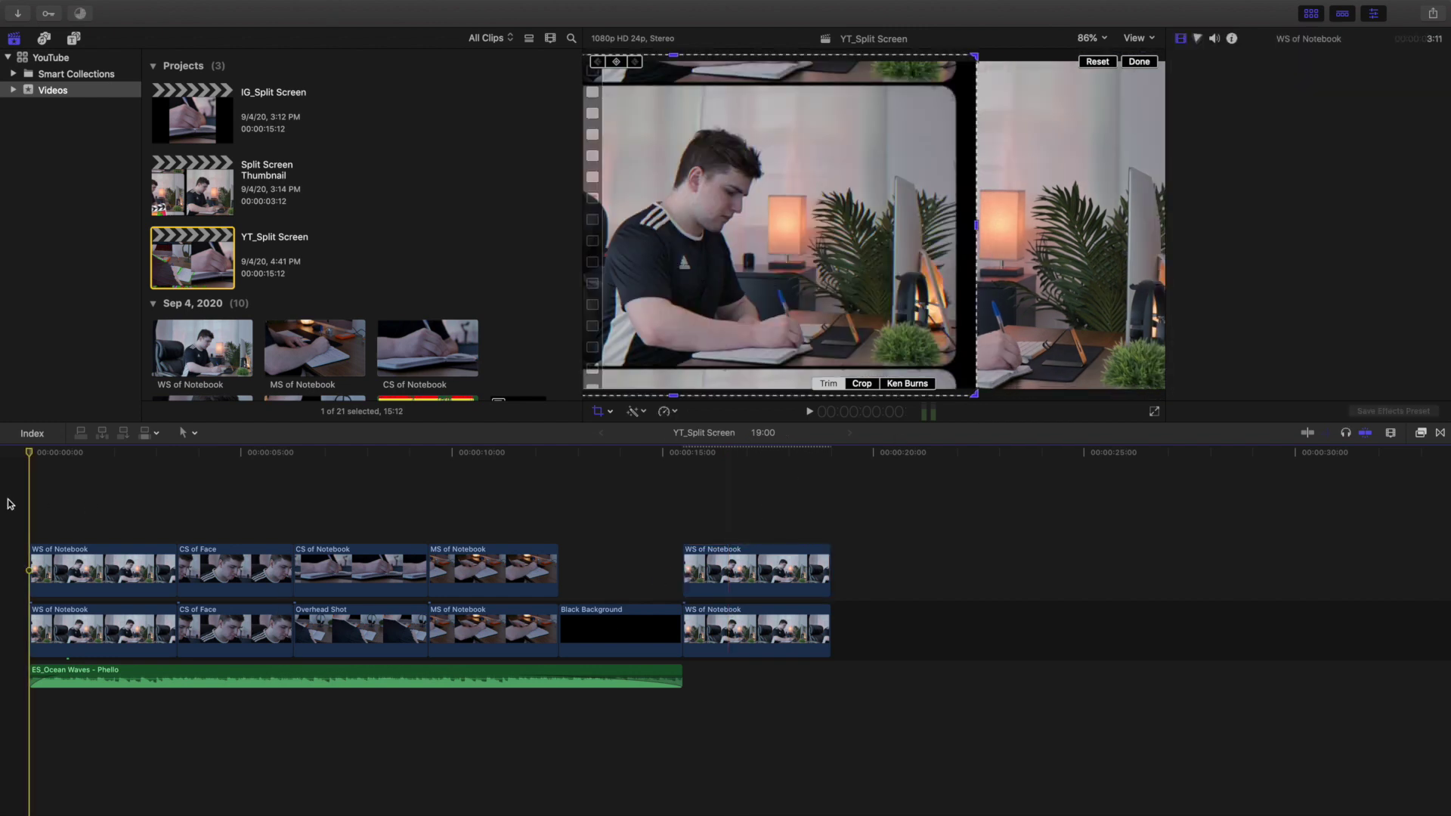
click(733, 526)
click(747, 616)
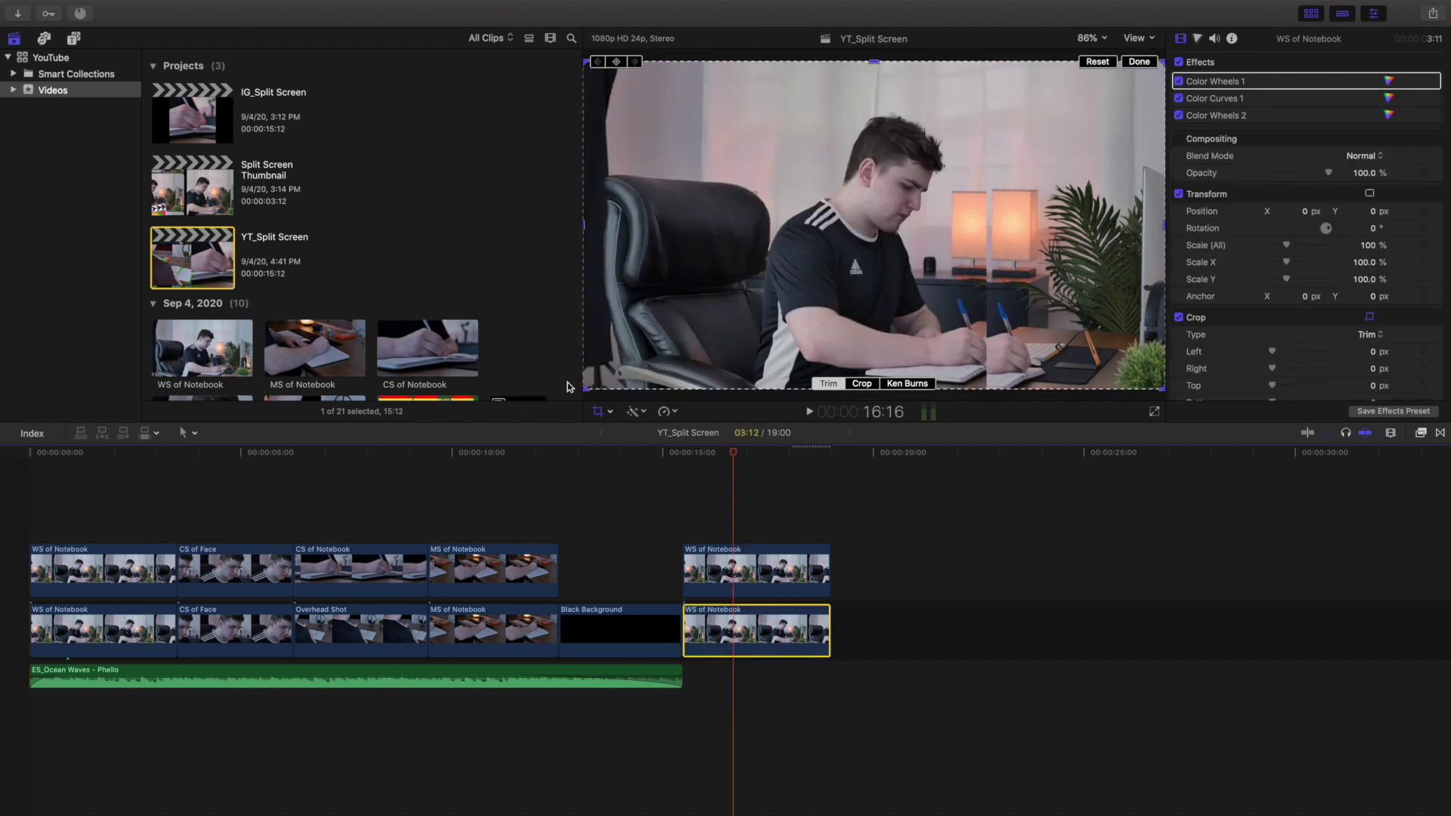
- Scale the lower WS of Notebook clip to 105.16% and move it left to X −311.1 px
click(610, 411)
click(641, 428)
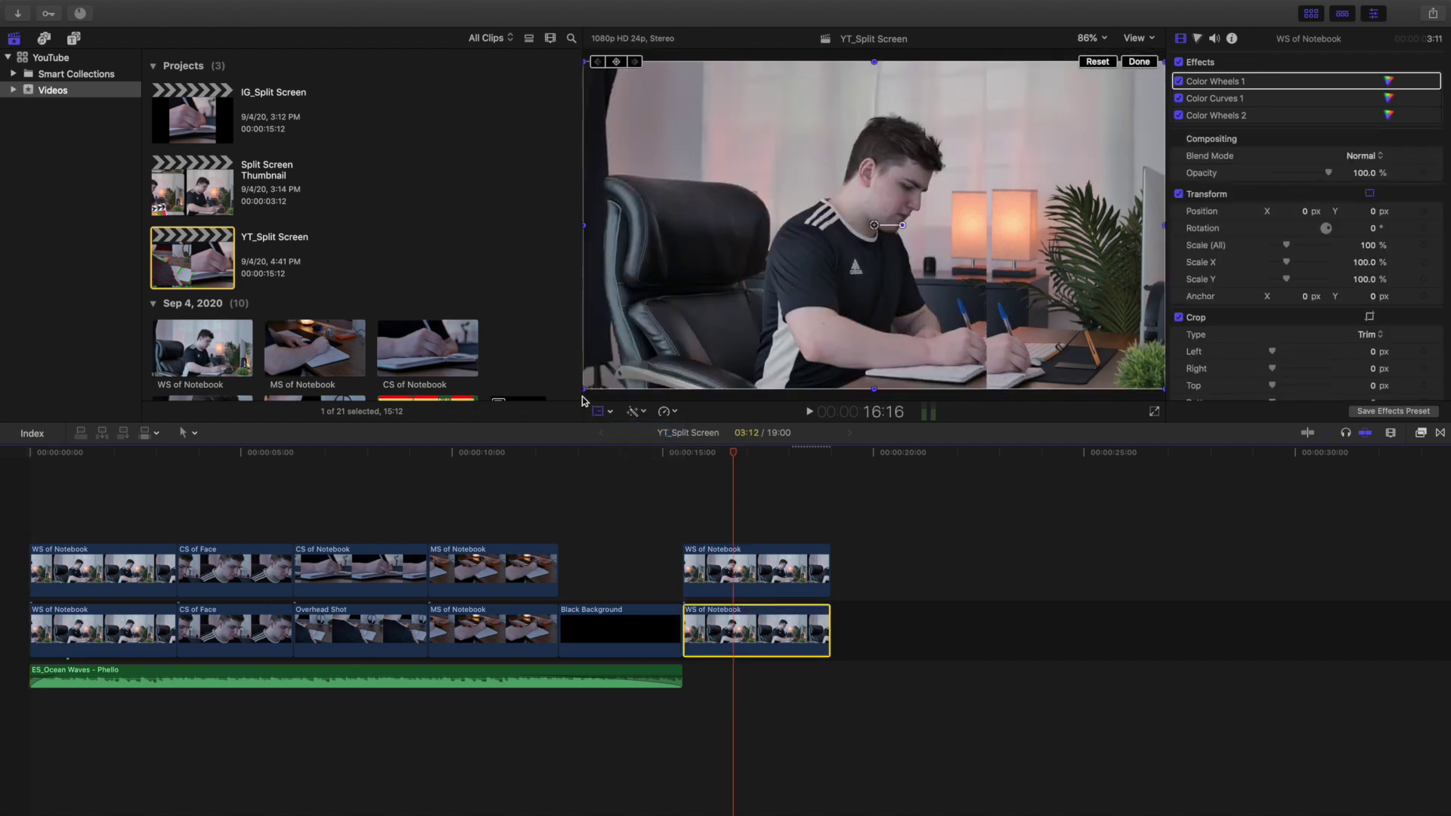
drag(585, 390, 573, 397)
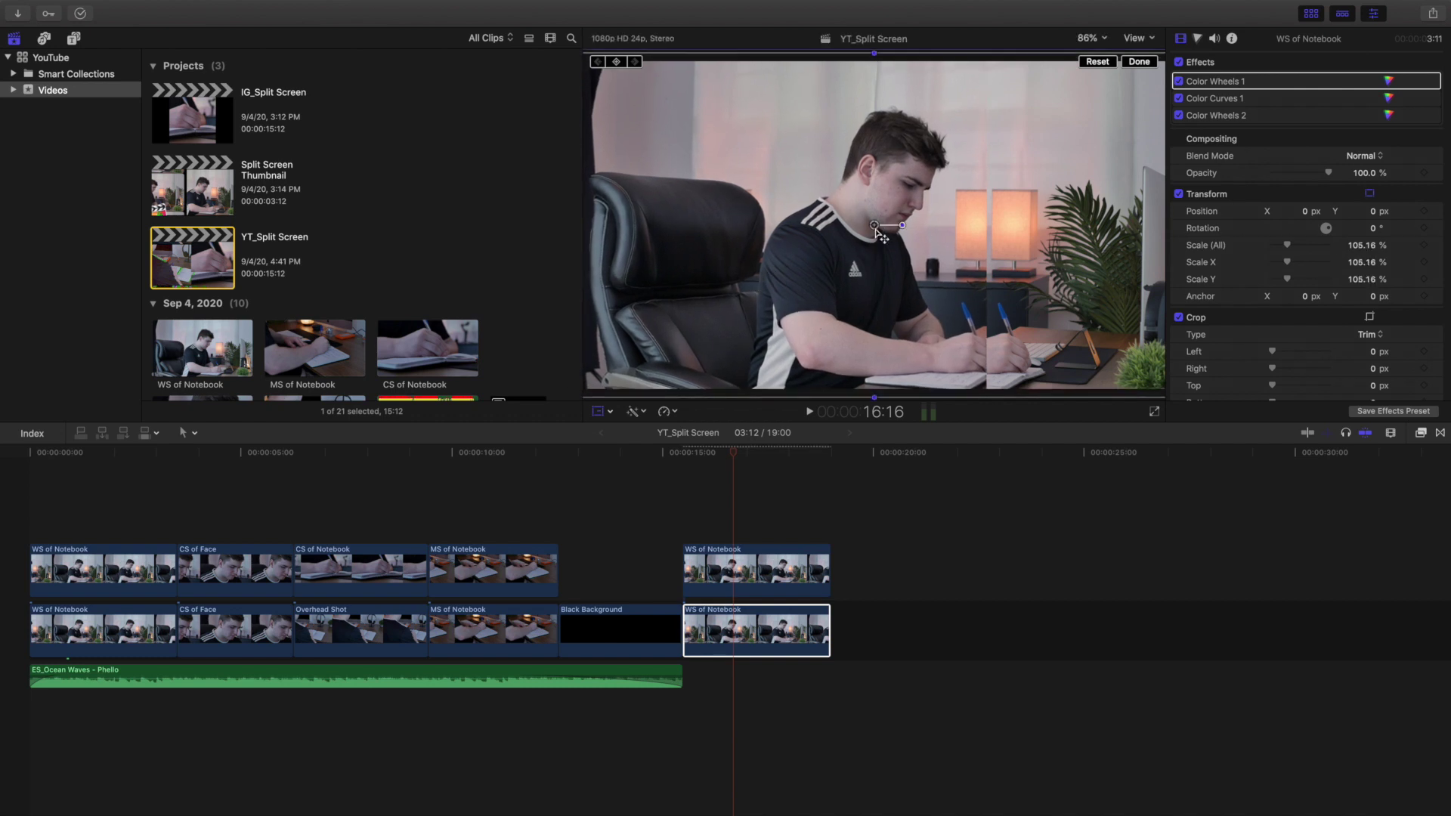
drag(874, 226, 779, 226)
- Nudge the upper WS of Notebook copy slightly further left
click(758, 560)
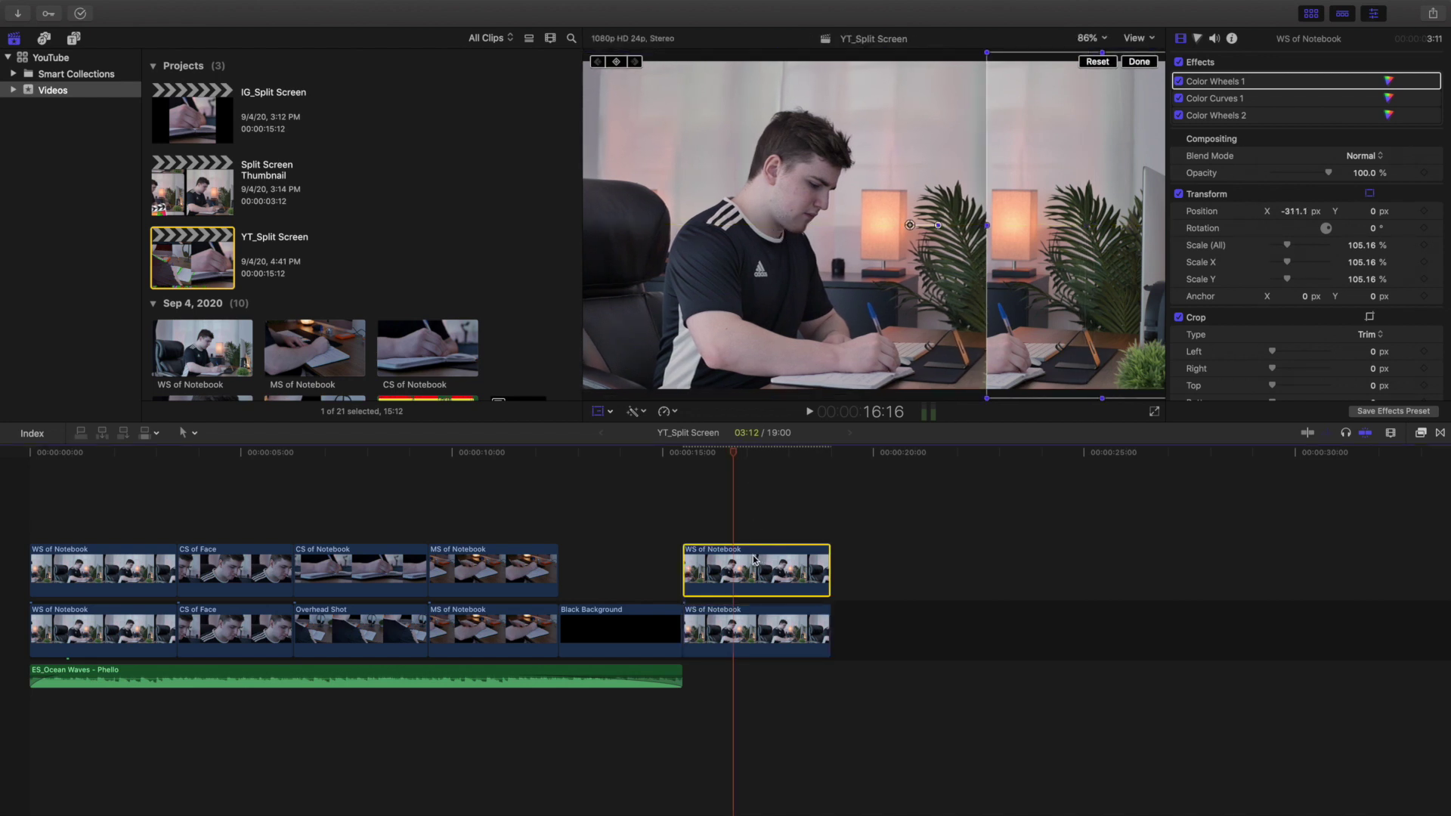
drag(1054, 250, 1008, 246)
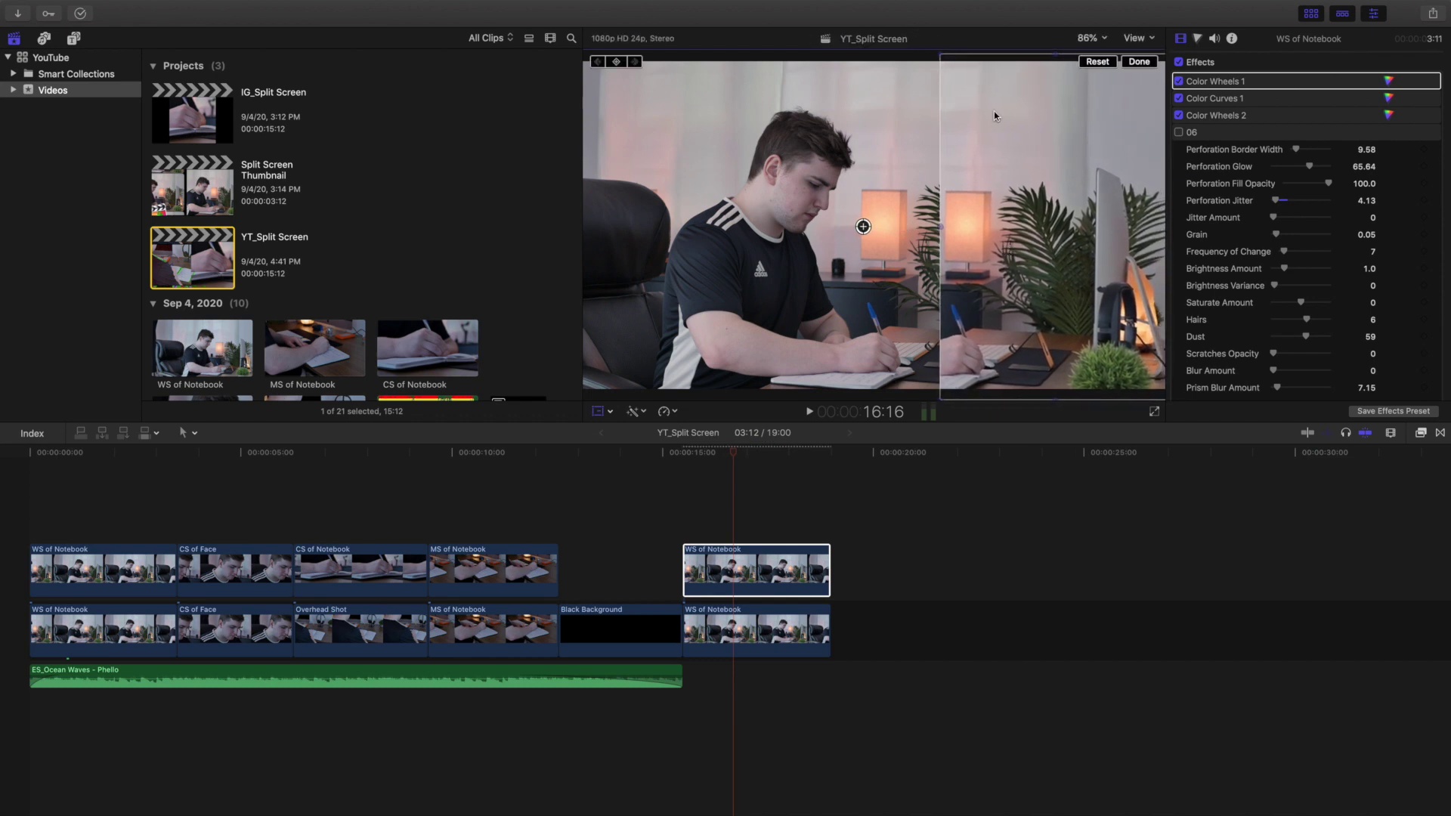
click(1131, 67)
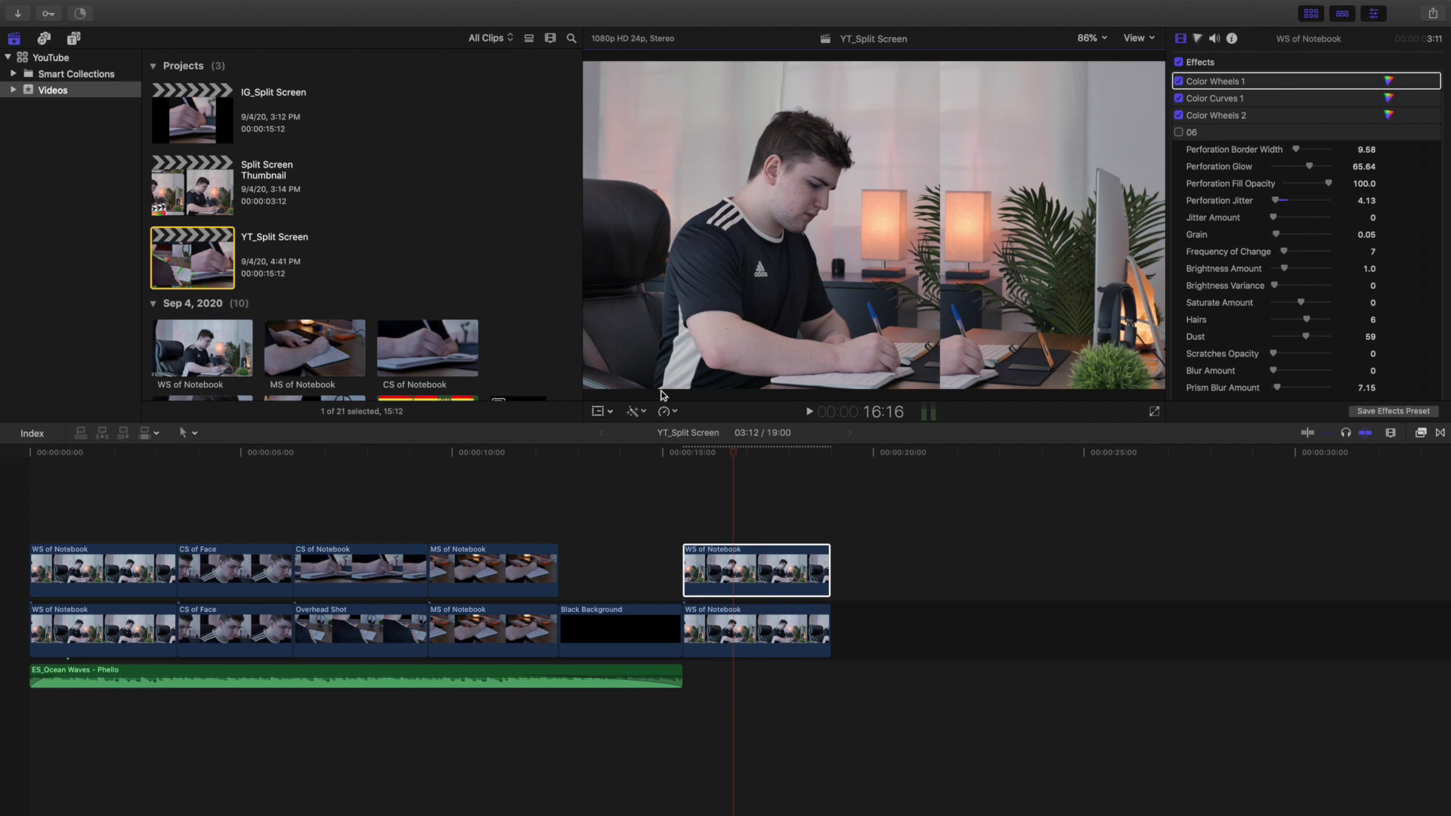
click(610, 413)
- Ease the upper clip's left crop from 2400 to 2360 px and bring up the effects browser
click(636, 446)
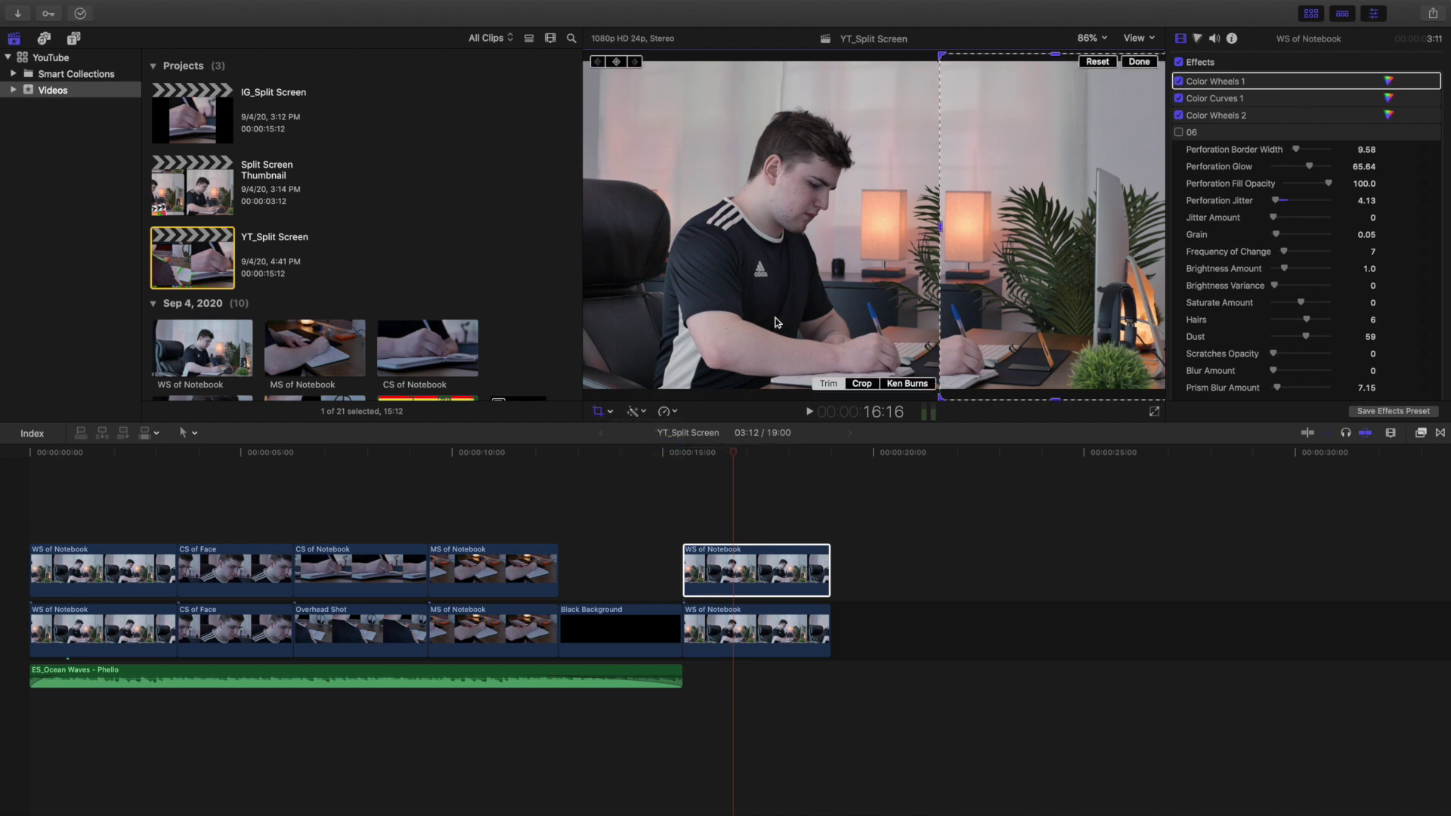
scroll(1349, 170, down, 10)
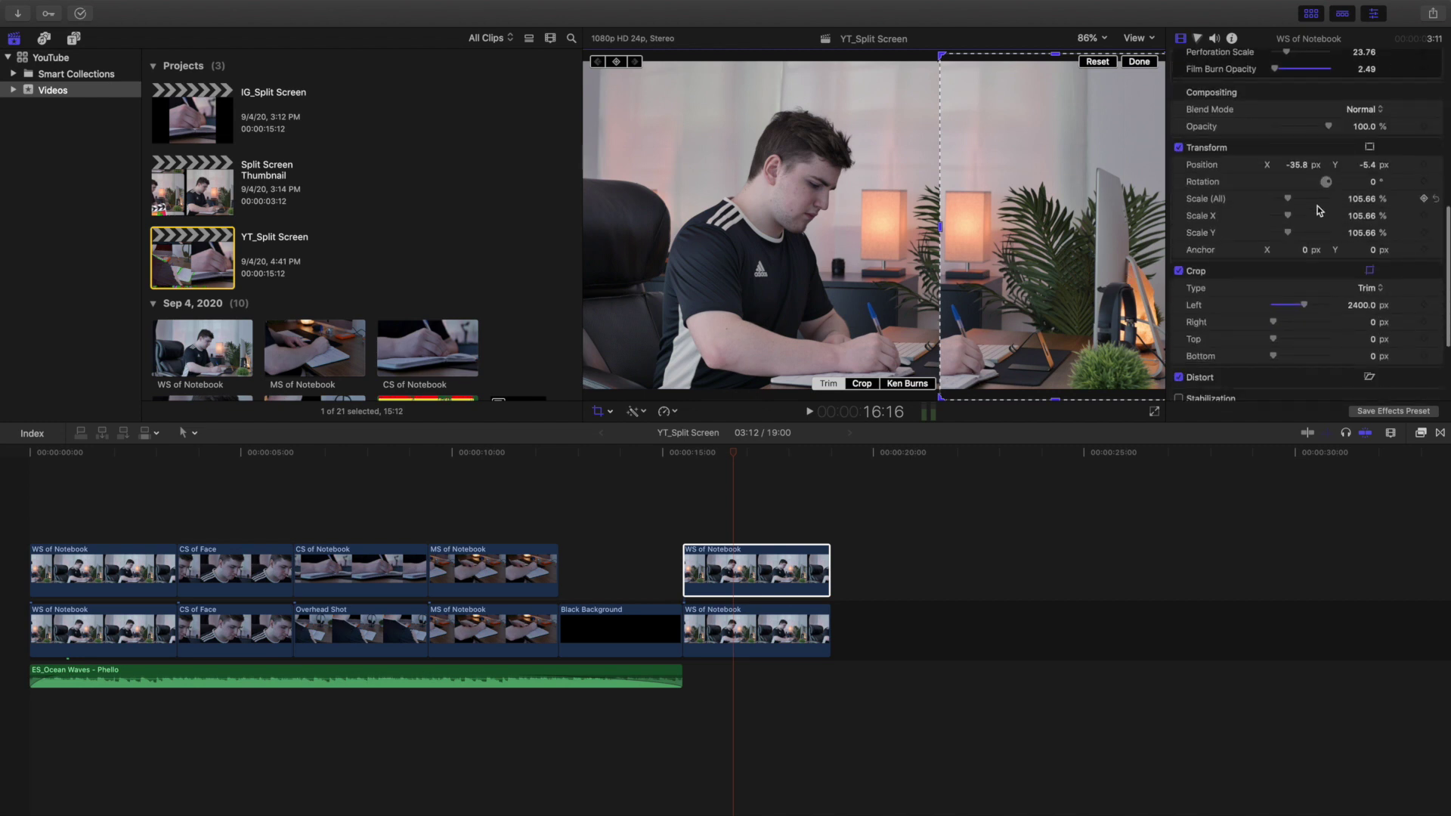
drag(1300, 298, 1299, 306)
scroll(1299, 305, up, 1)
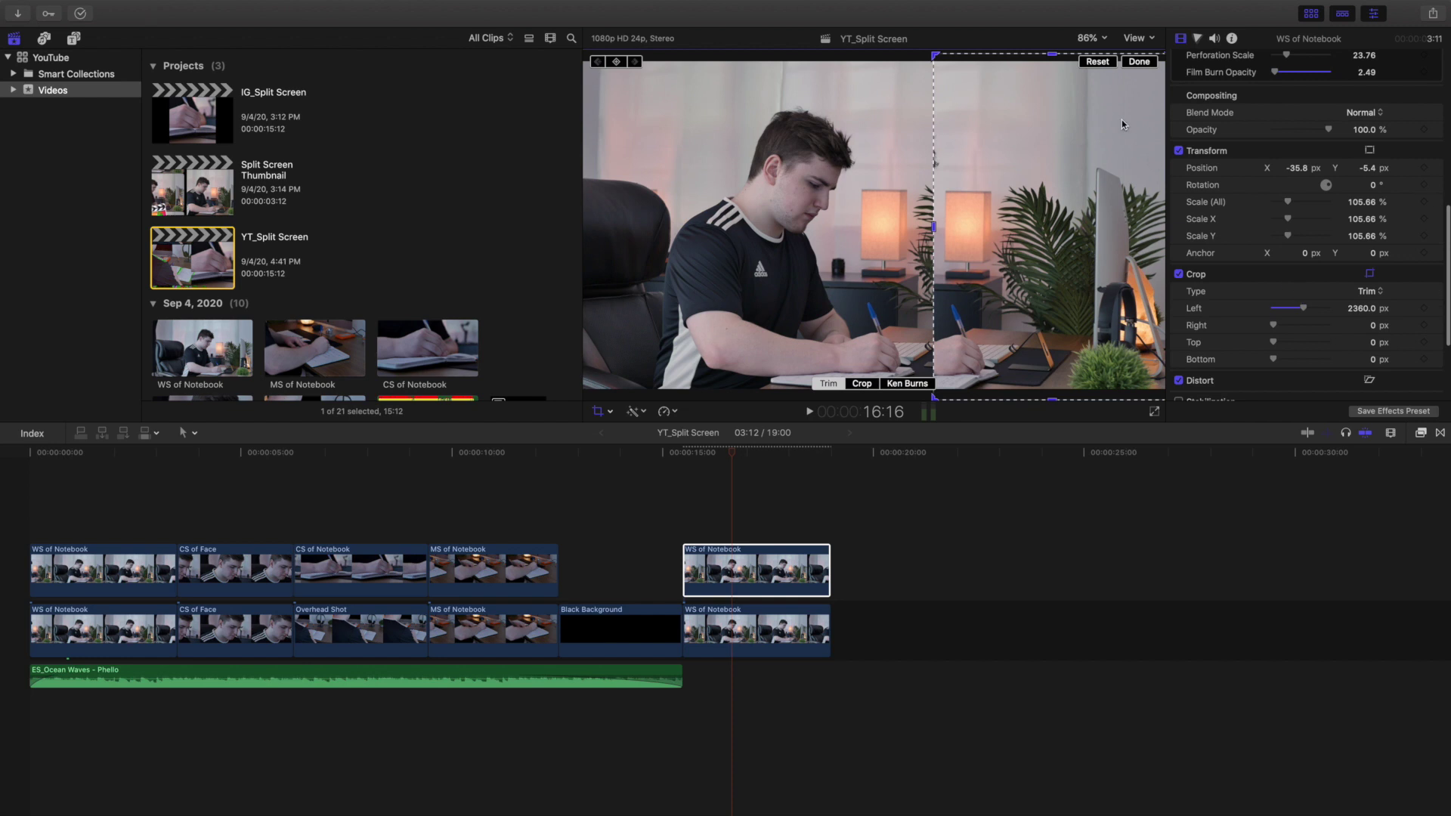
click(1137, 62)
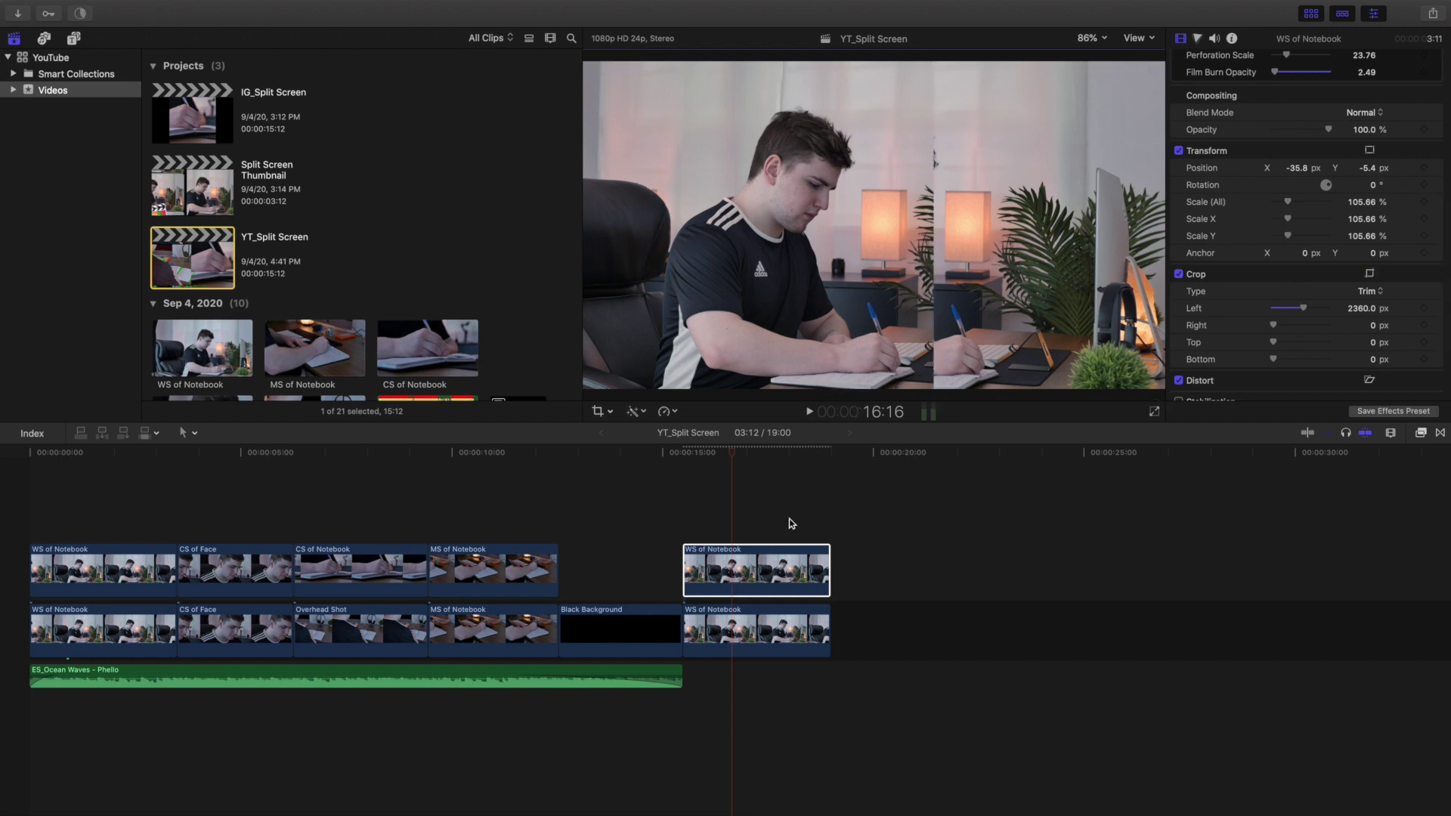
click(1421, 433)
- Drag the 06 effect from 8mm Film Effects Free onto the lower WS of Notebook clip
click(1159, 520)
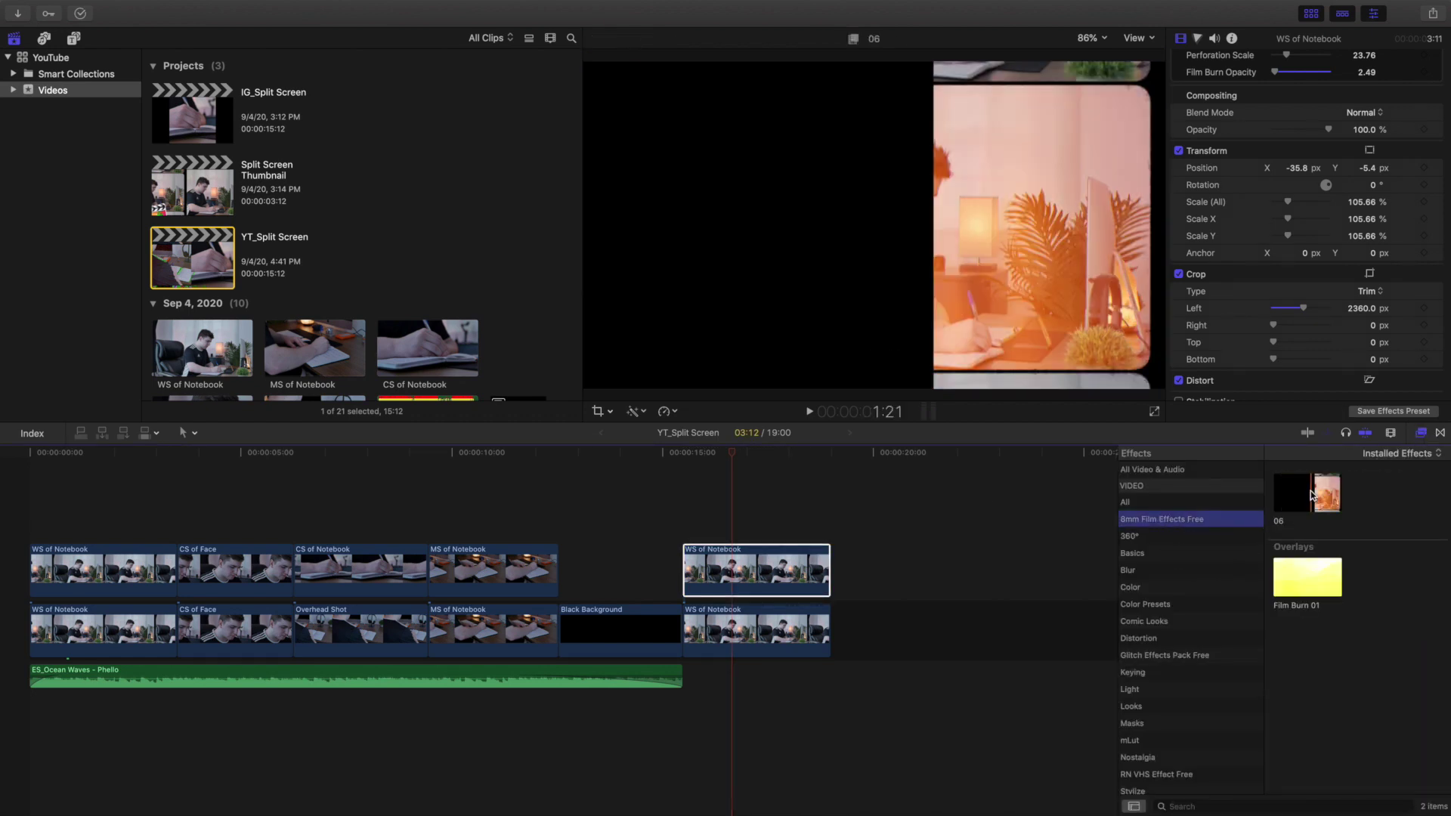
drag(1311, 495, 812, 618)
drag(772, 627, 767, 626)
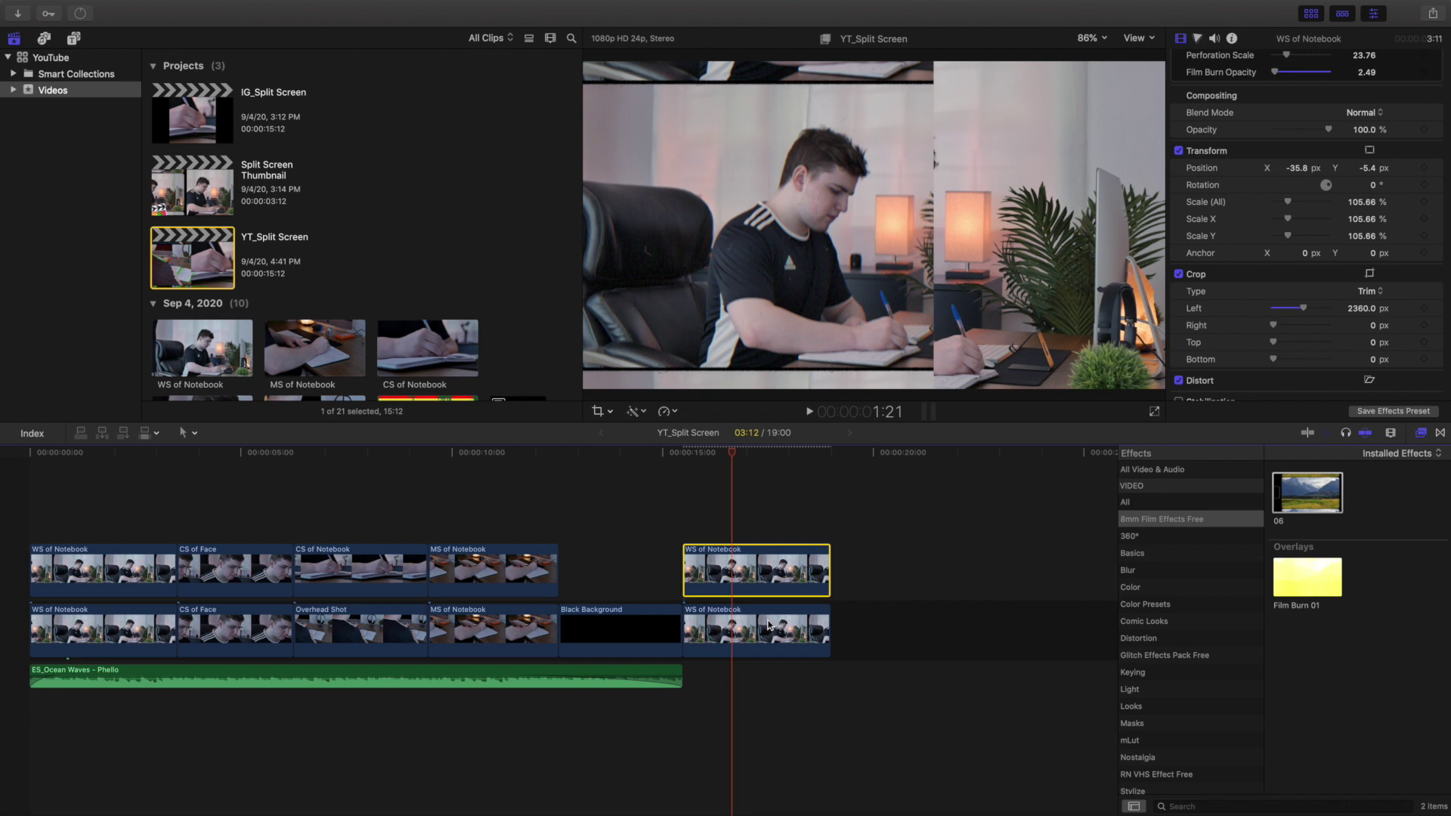
- Lower the 8mm effect's Perforation Jitter from 26.8 to about 3 and Film Burn Opacity to about 1.6
click(1421, 434)
click(789, 634)
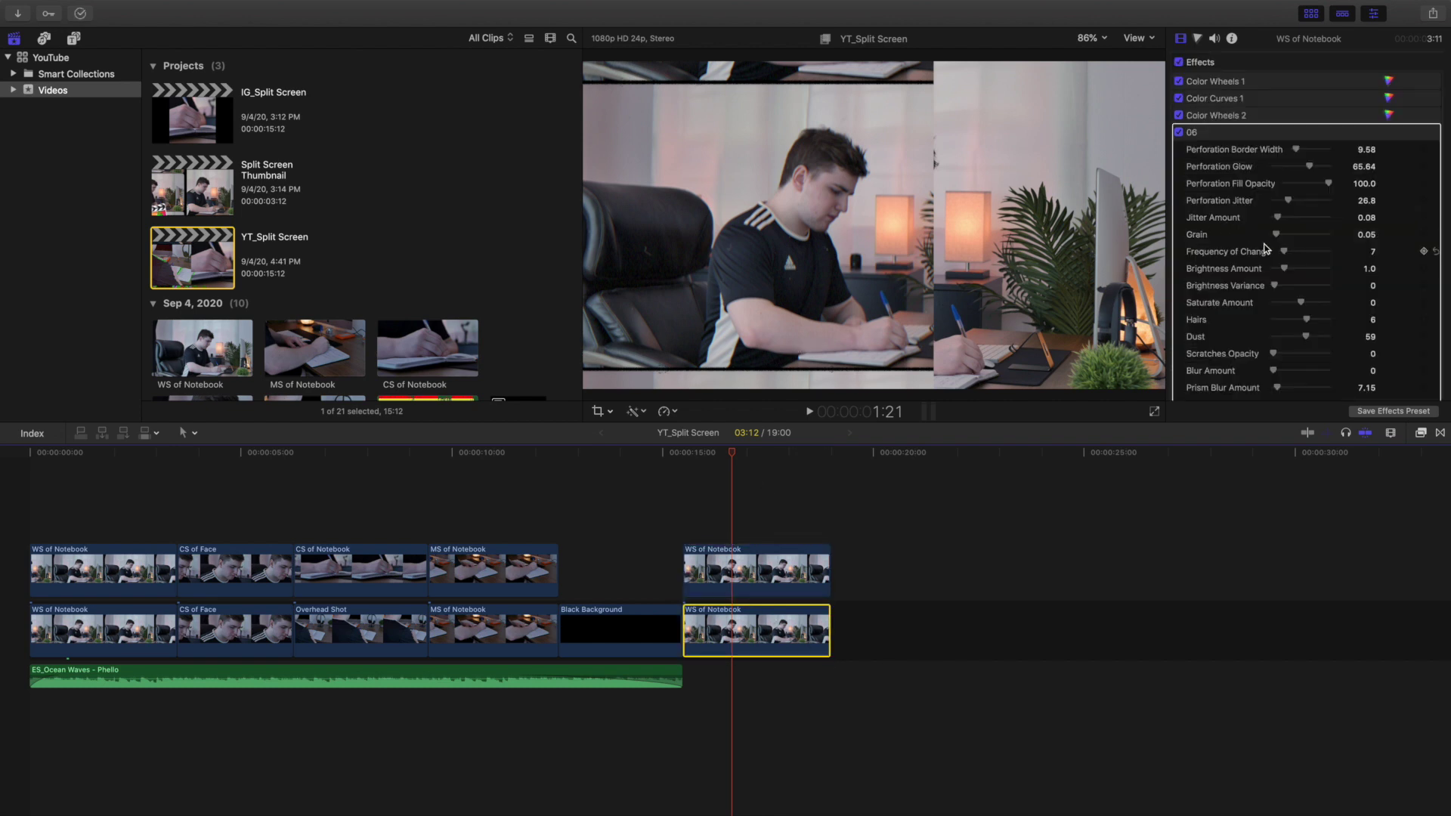
scroll(1265, 248, down, 2)
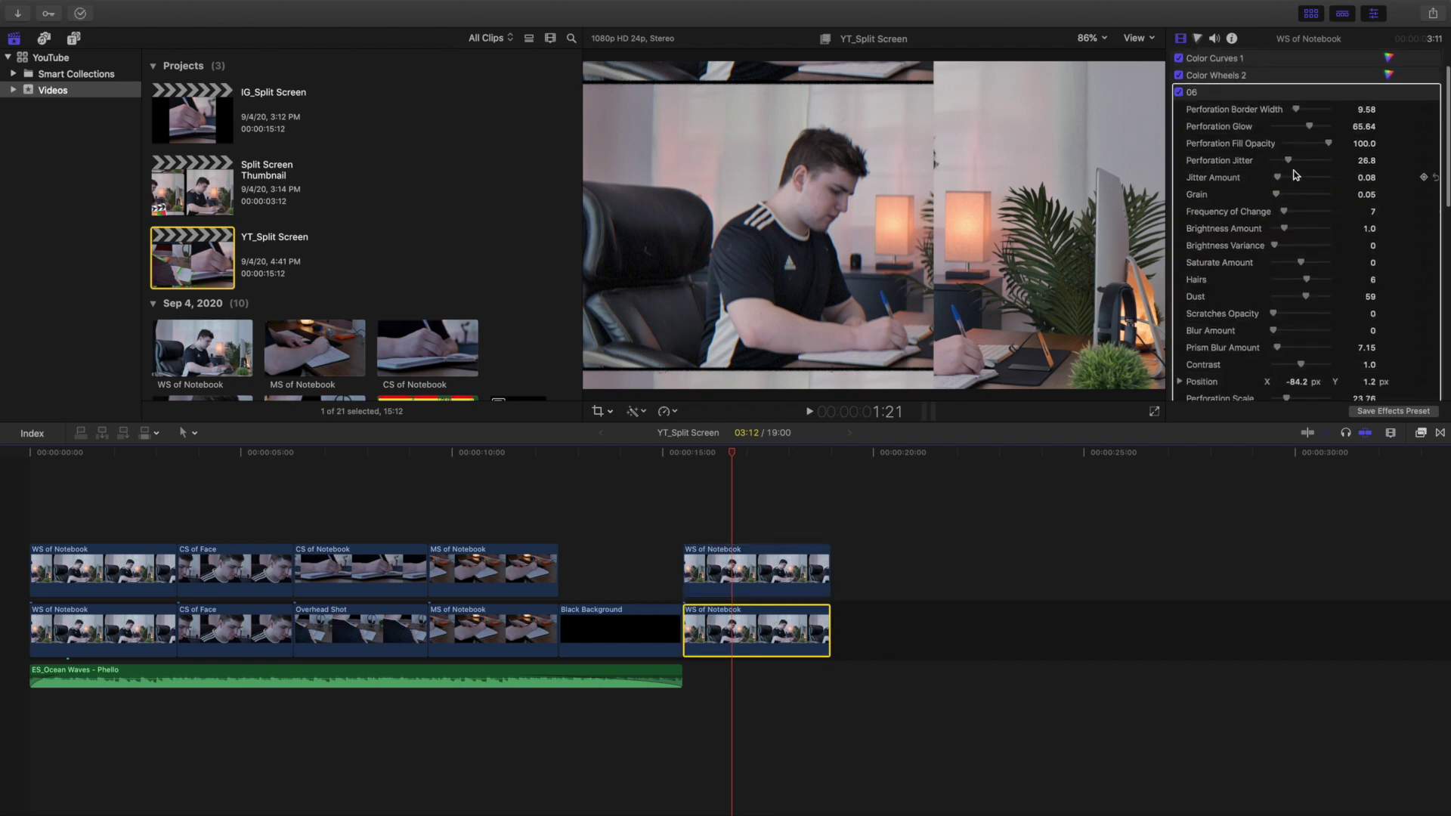
drag(1288, 161, 1281, 184)
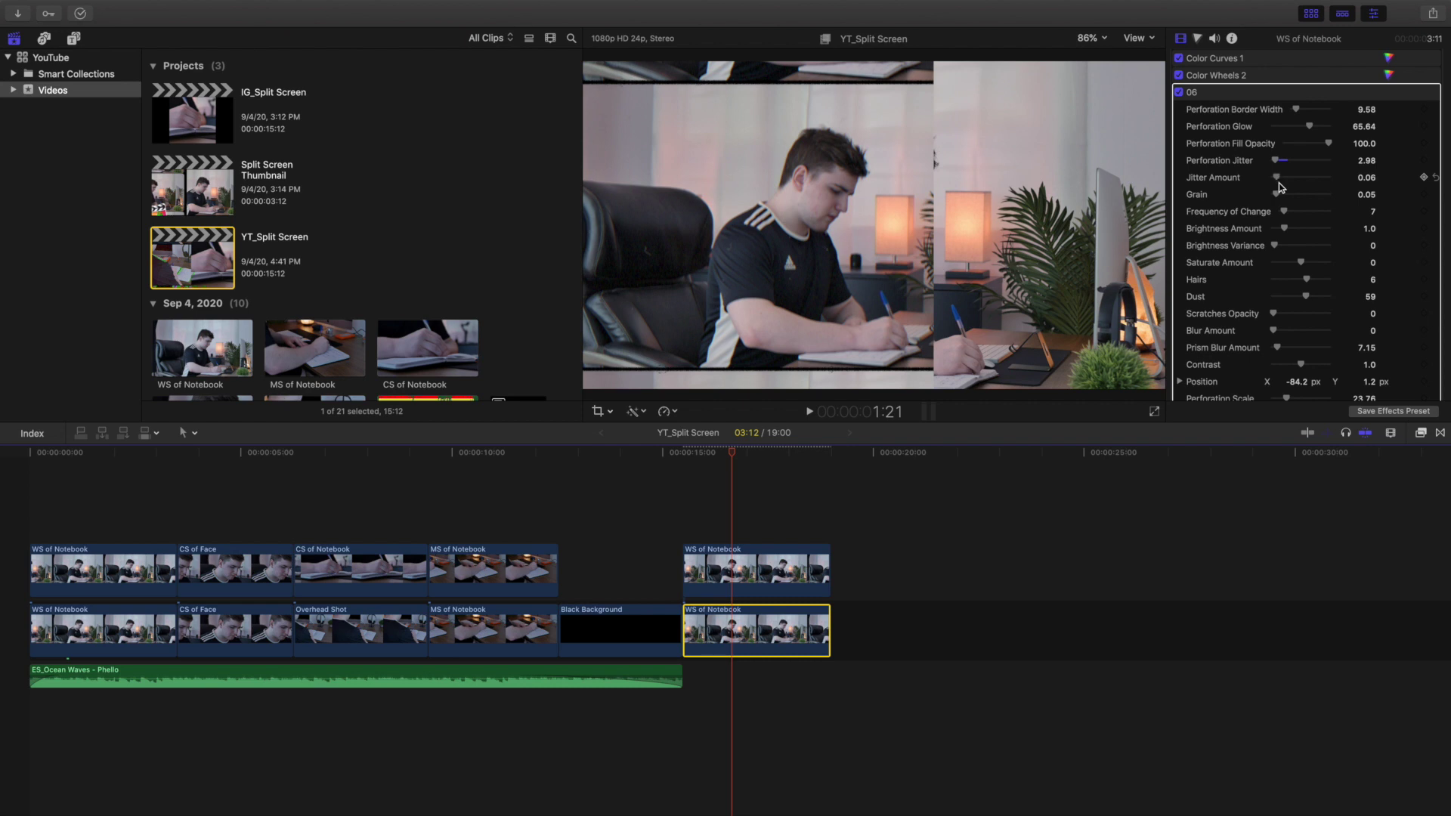
scroll(1280, 189, down, 5)
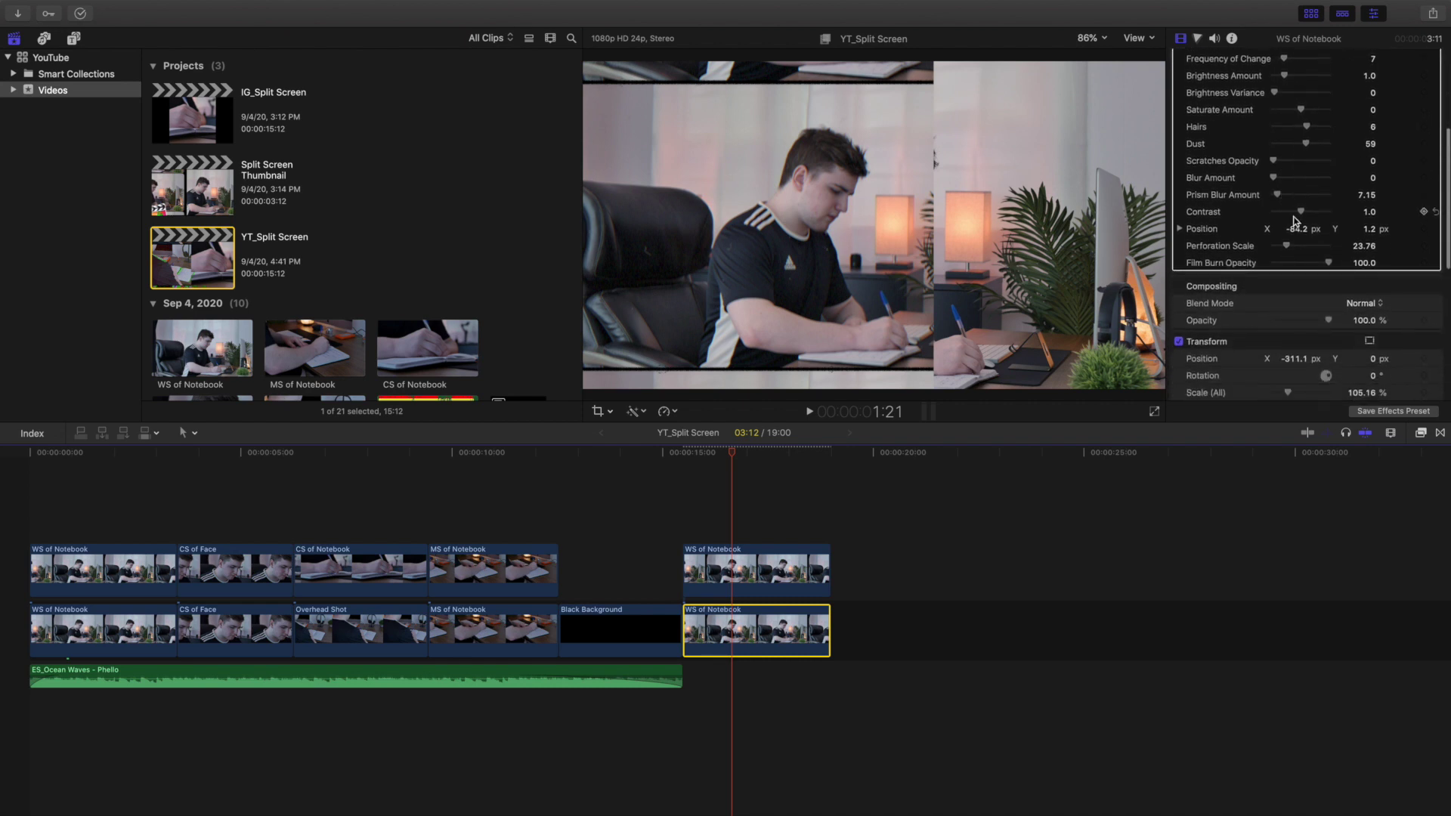
drag(1329, 264, 1276, 265)
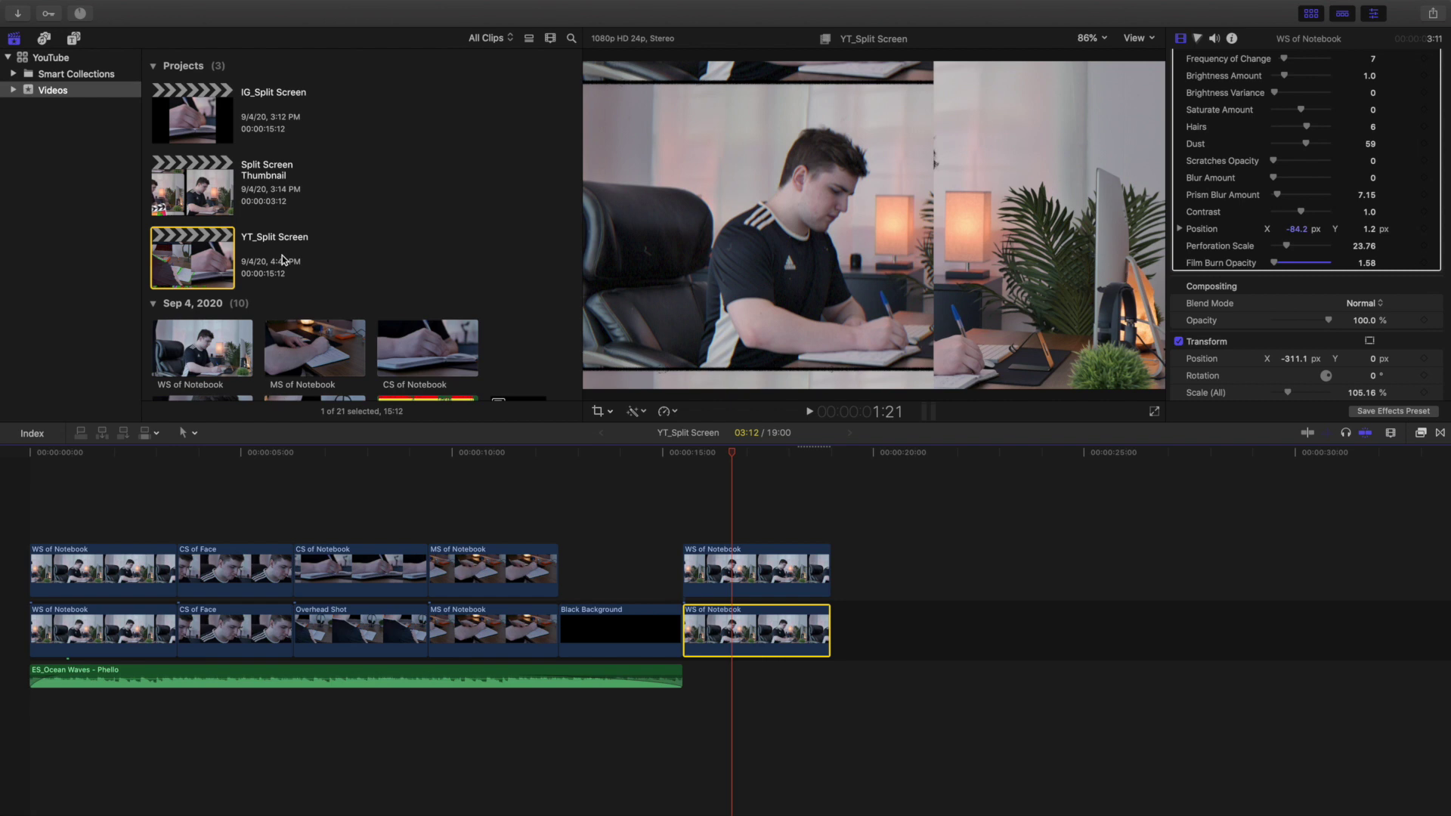
- Preview the intro from the Black Background section
click(586, 509)
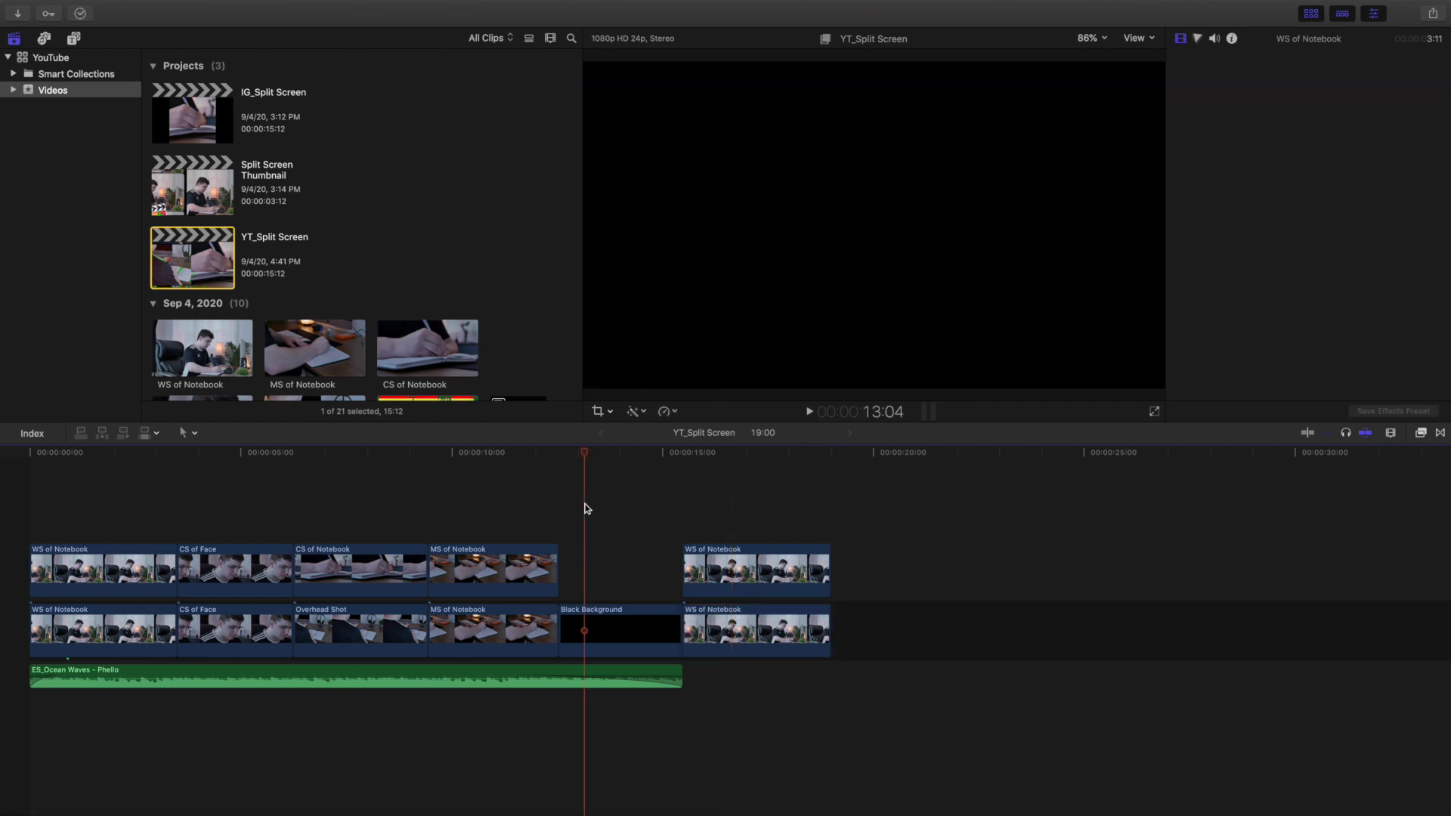
key(space)
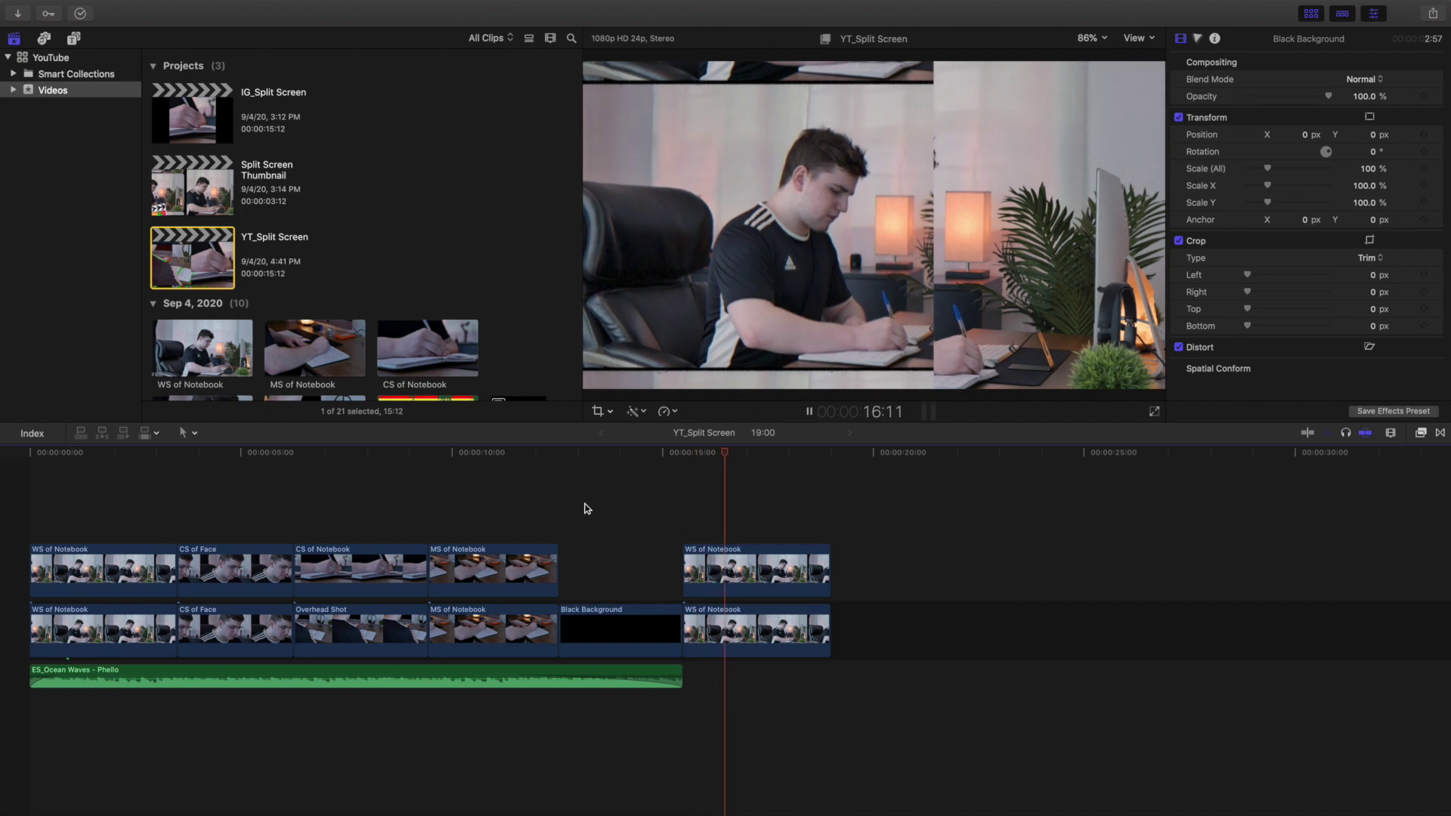
key(space)
- Cut the lower clip's Perforation Jitter to 2.39 and Jitter Amount to 0.02
click(759, 563)
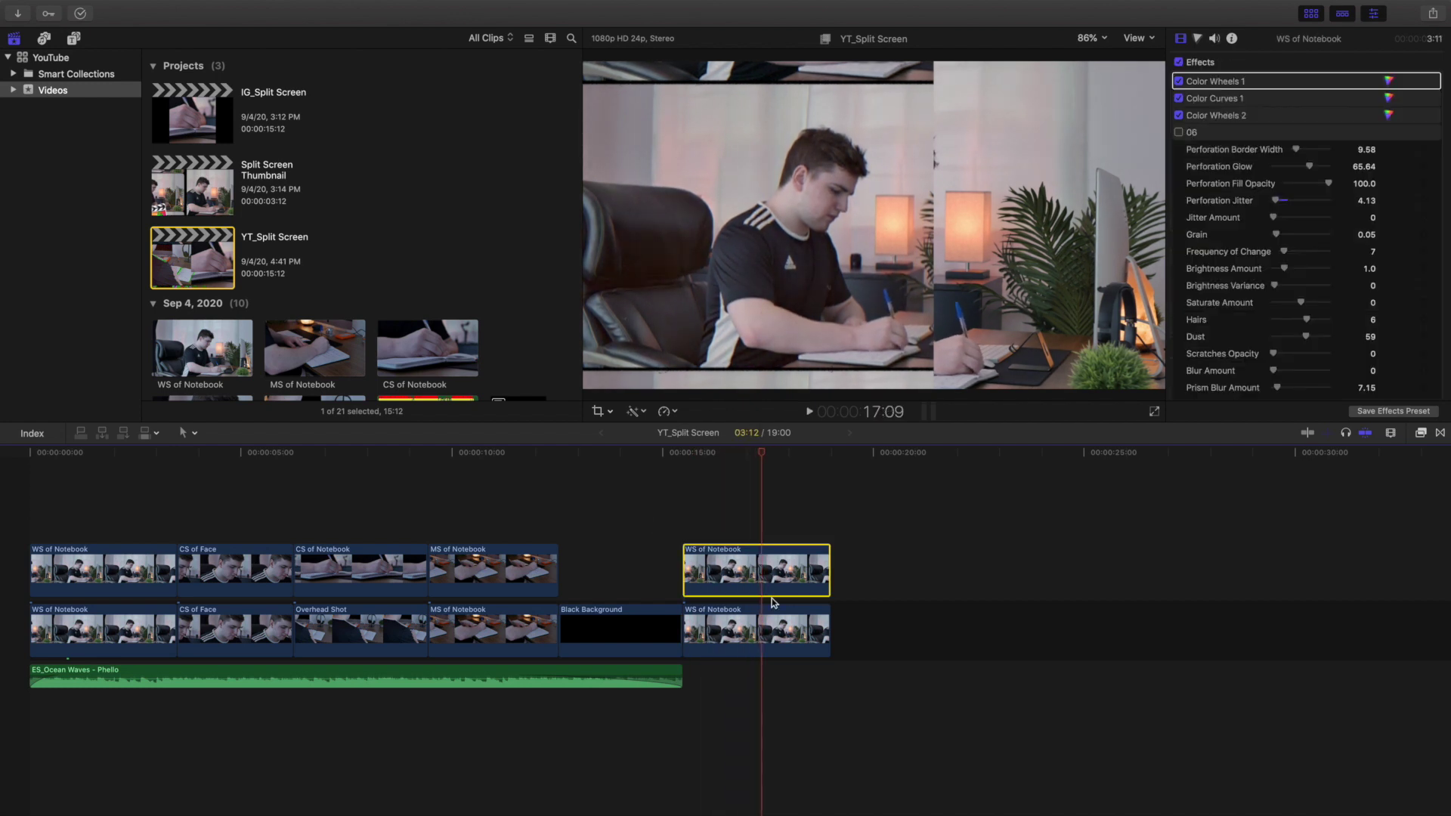
click(777, 625)
click(1178, 133)
mouse_move(1289, 201)
mouse_down()
mouse_move(1273, 220)
mouse_move(1272, 201)
mouse_up()
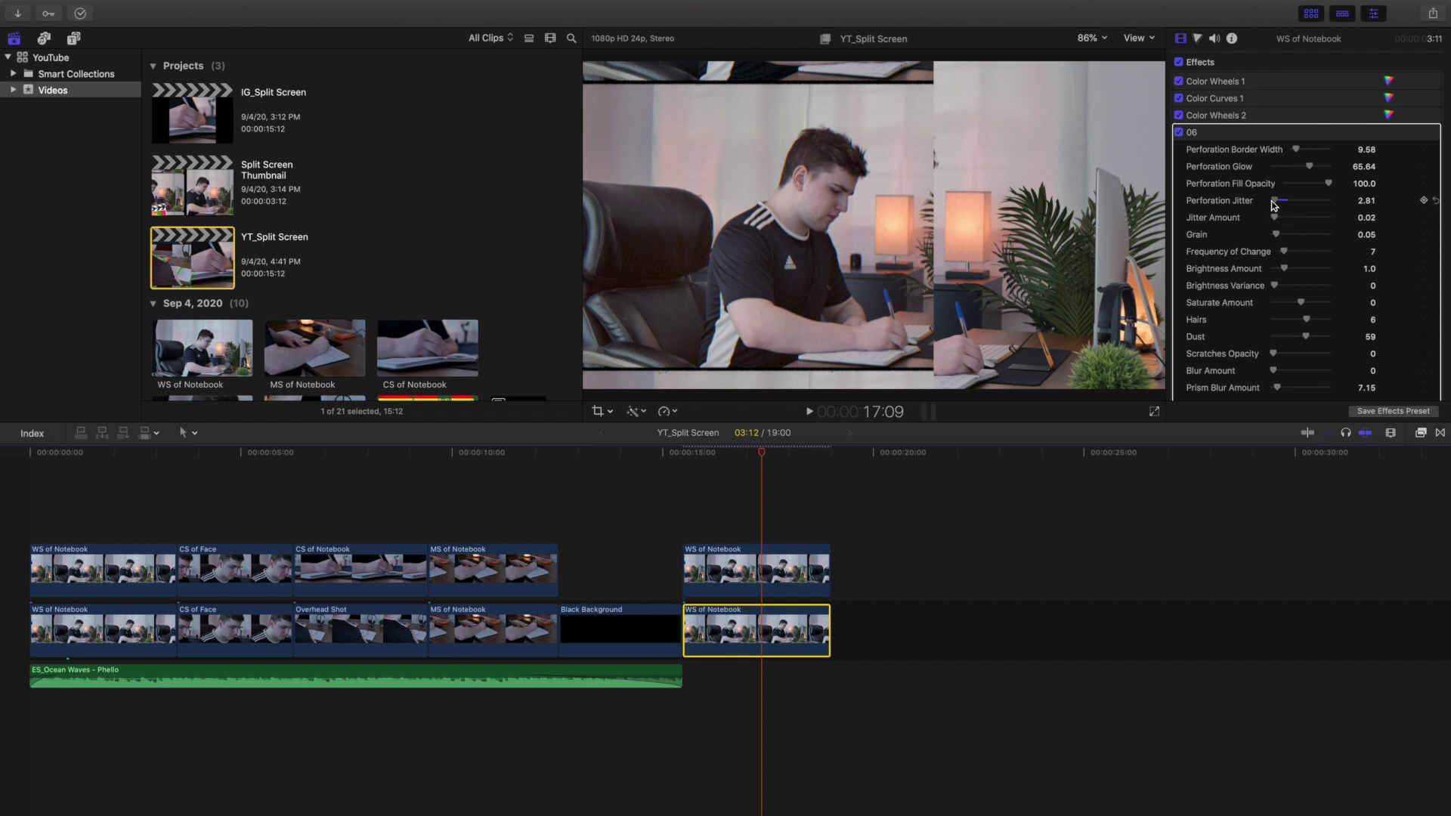
- Replay the split-screen section from Black Background to check the reduced jitter
click(635, 514)
key(space)
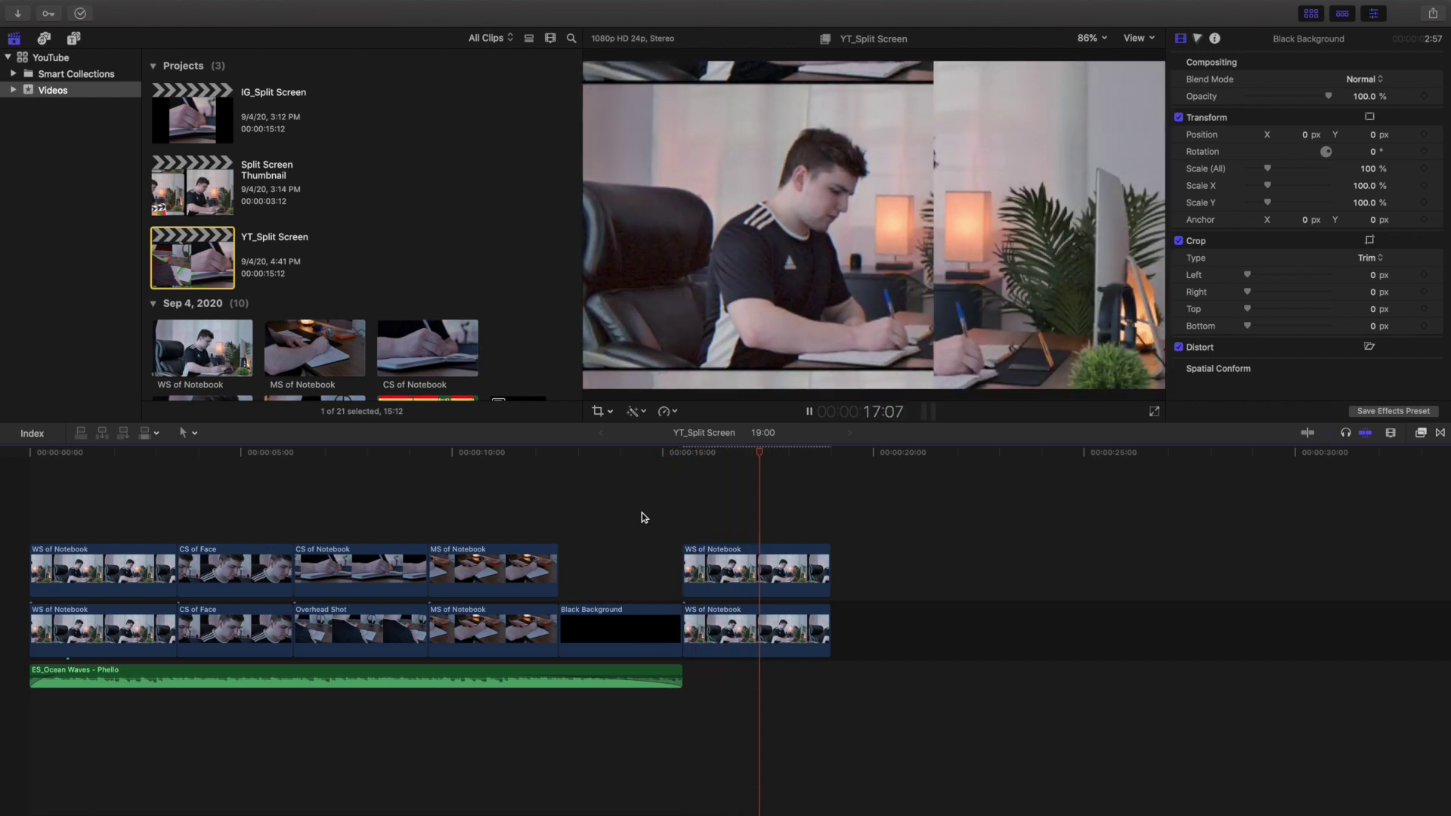
key(space)
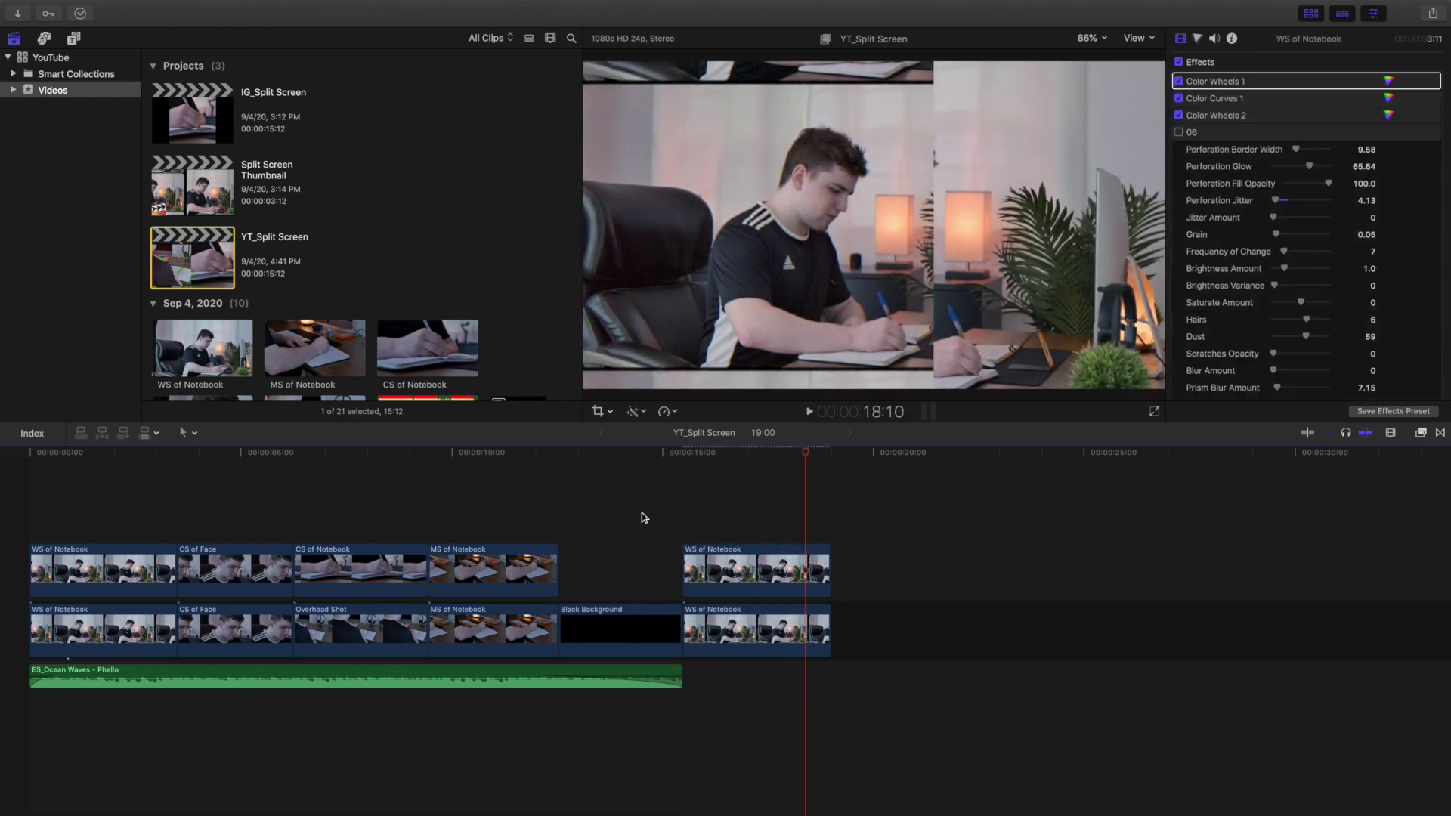
click(641, 520)
key(space)
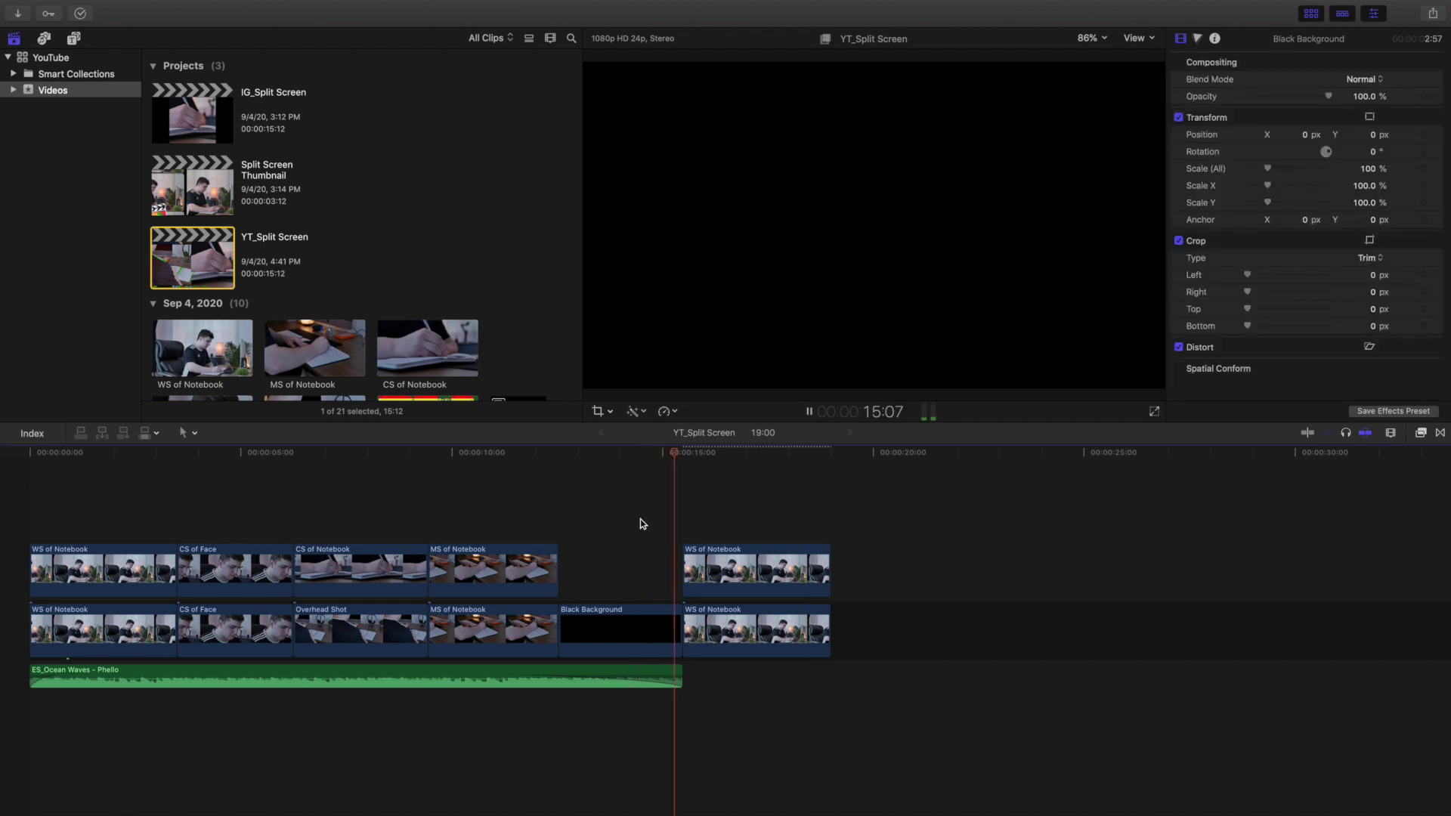
key(space)
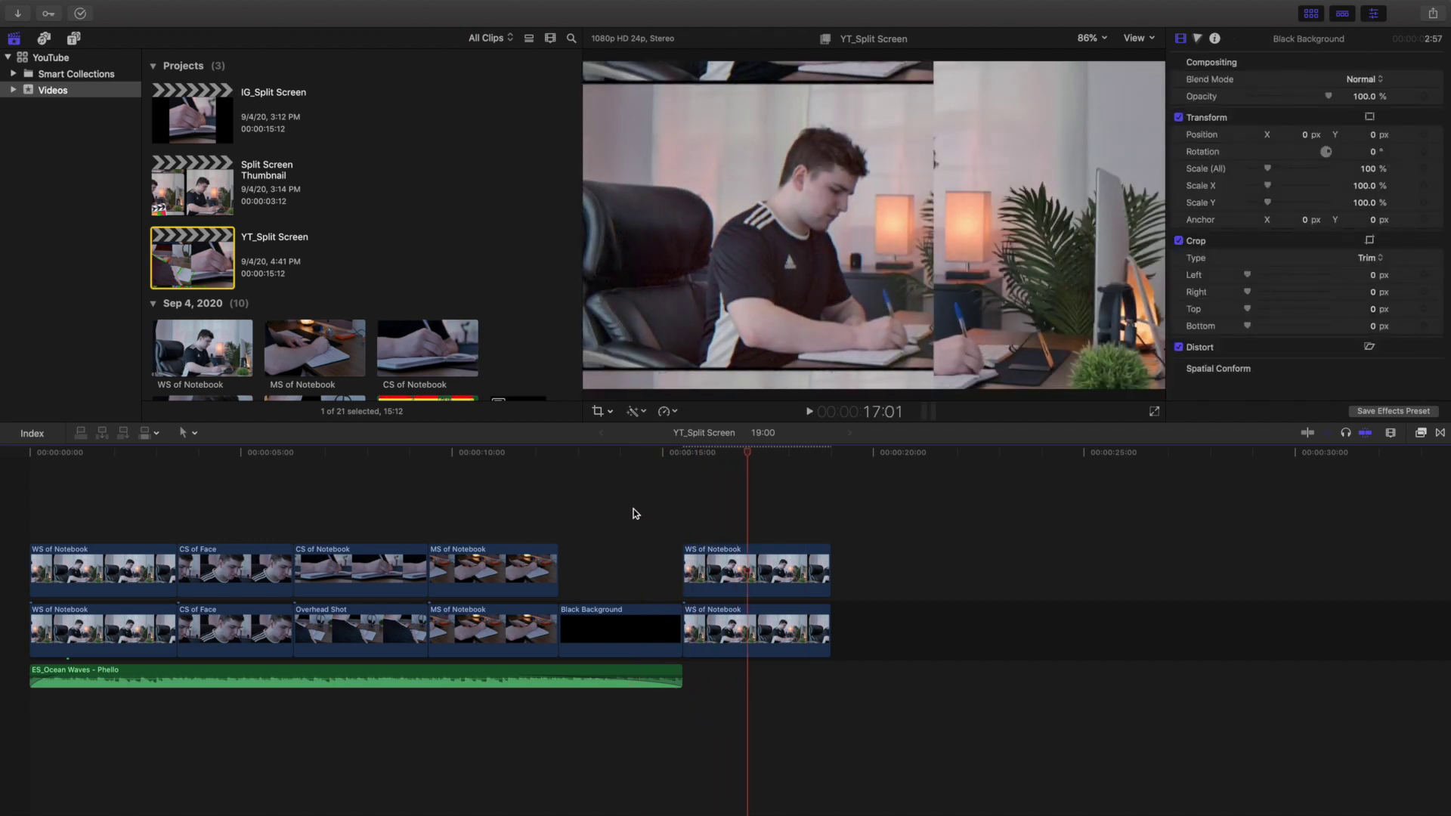
click(364, 498)
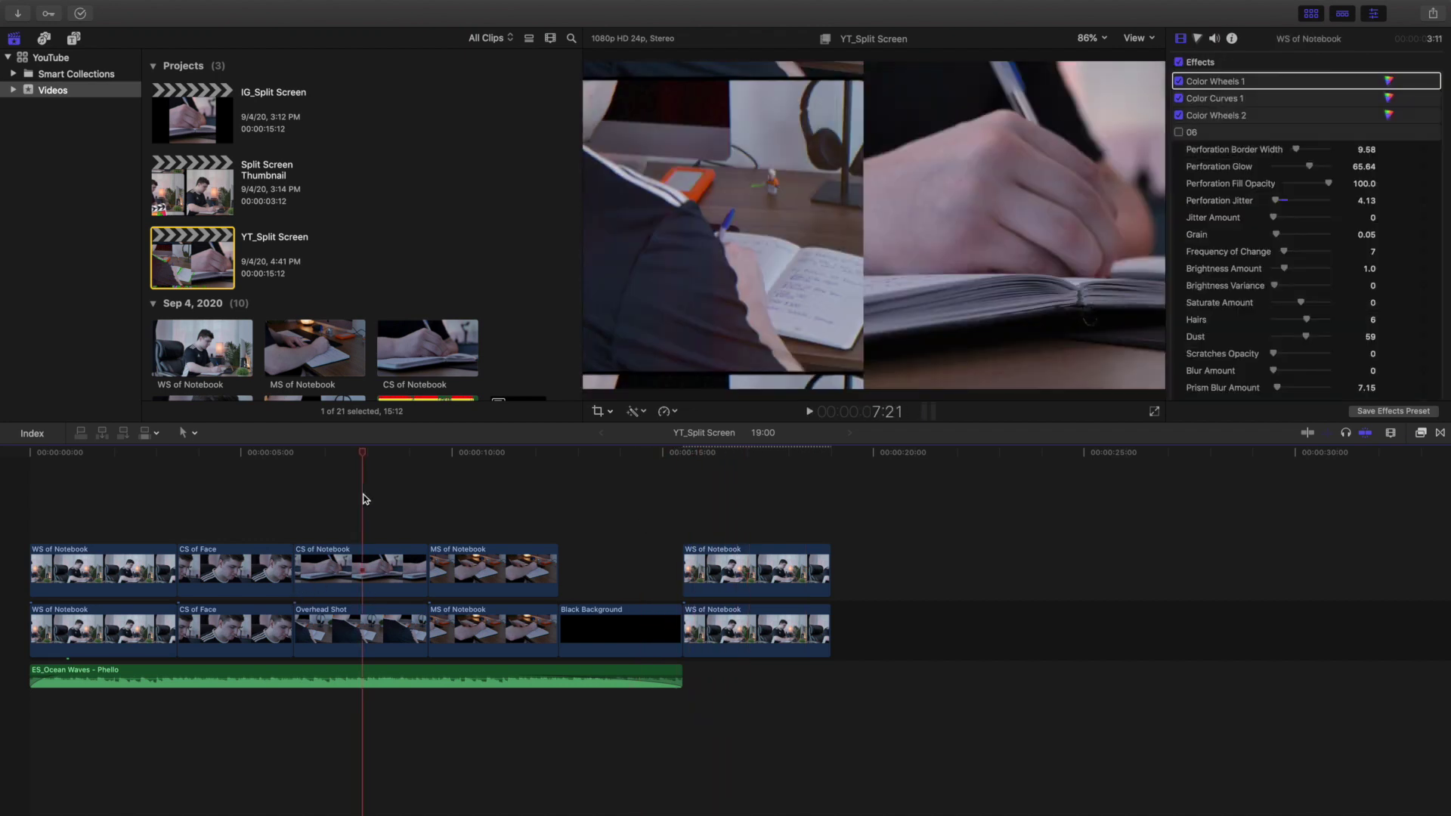
click(358, 568)
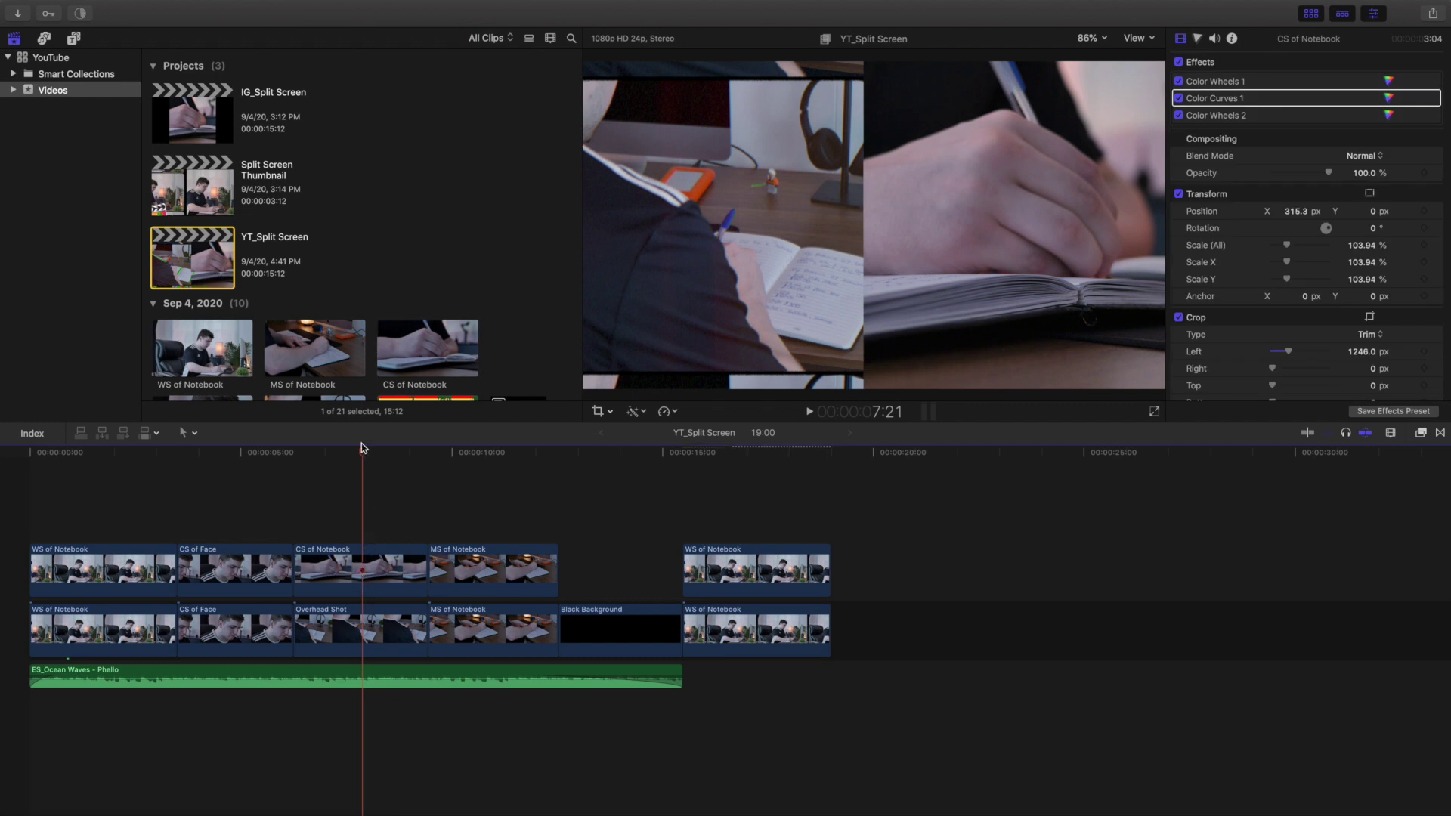
click(753, 534)
click(605, 412)
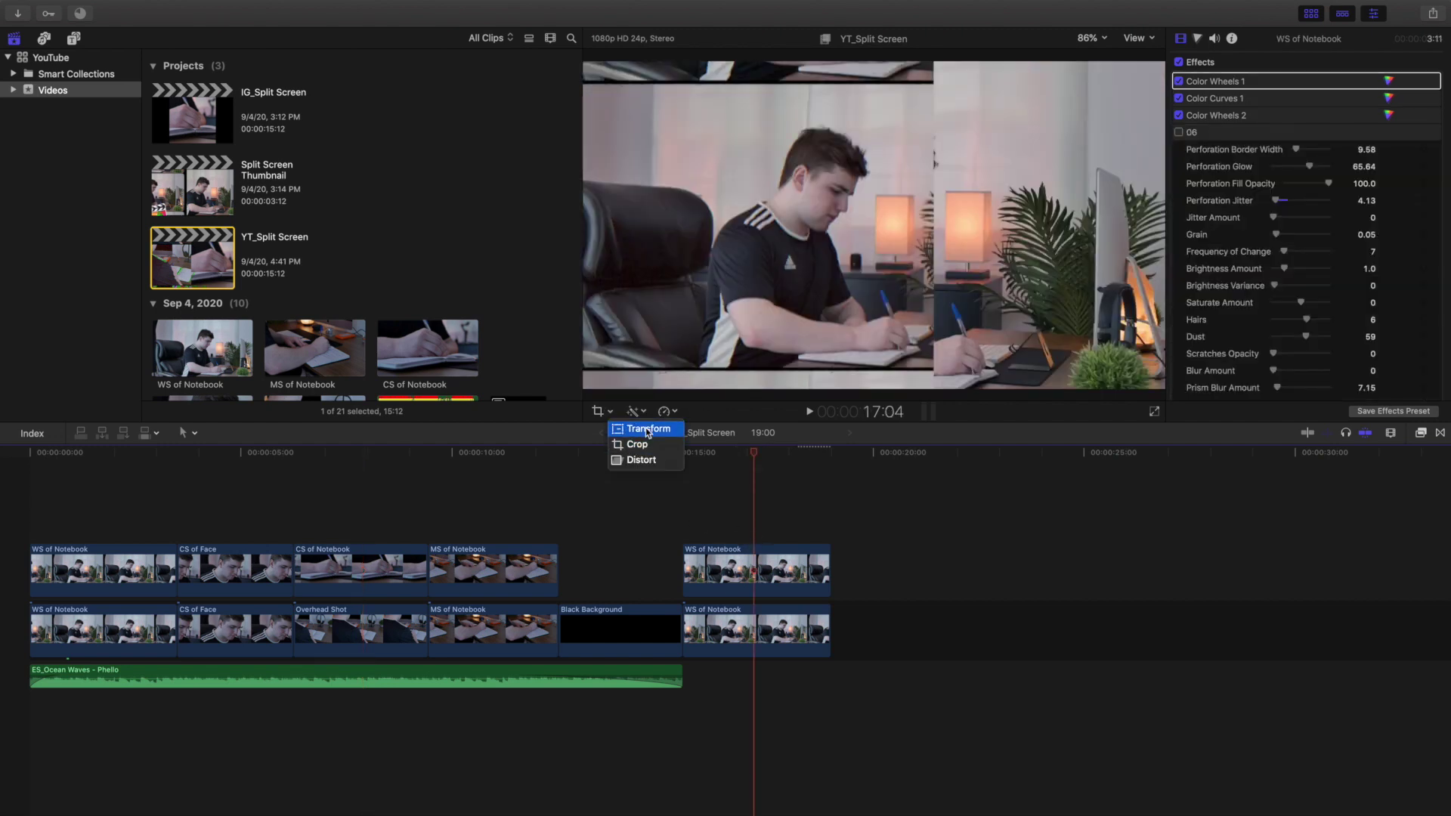
click(586, 412)
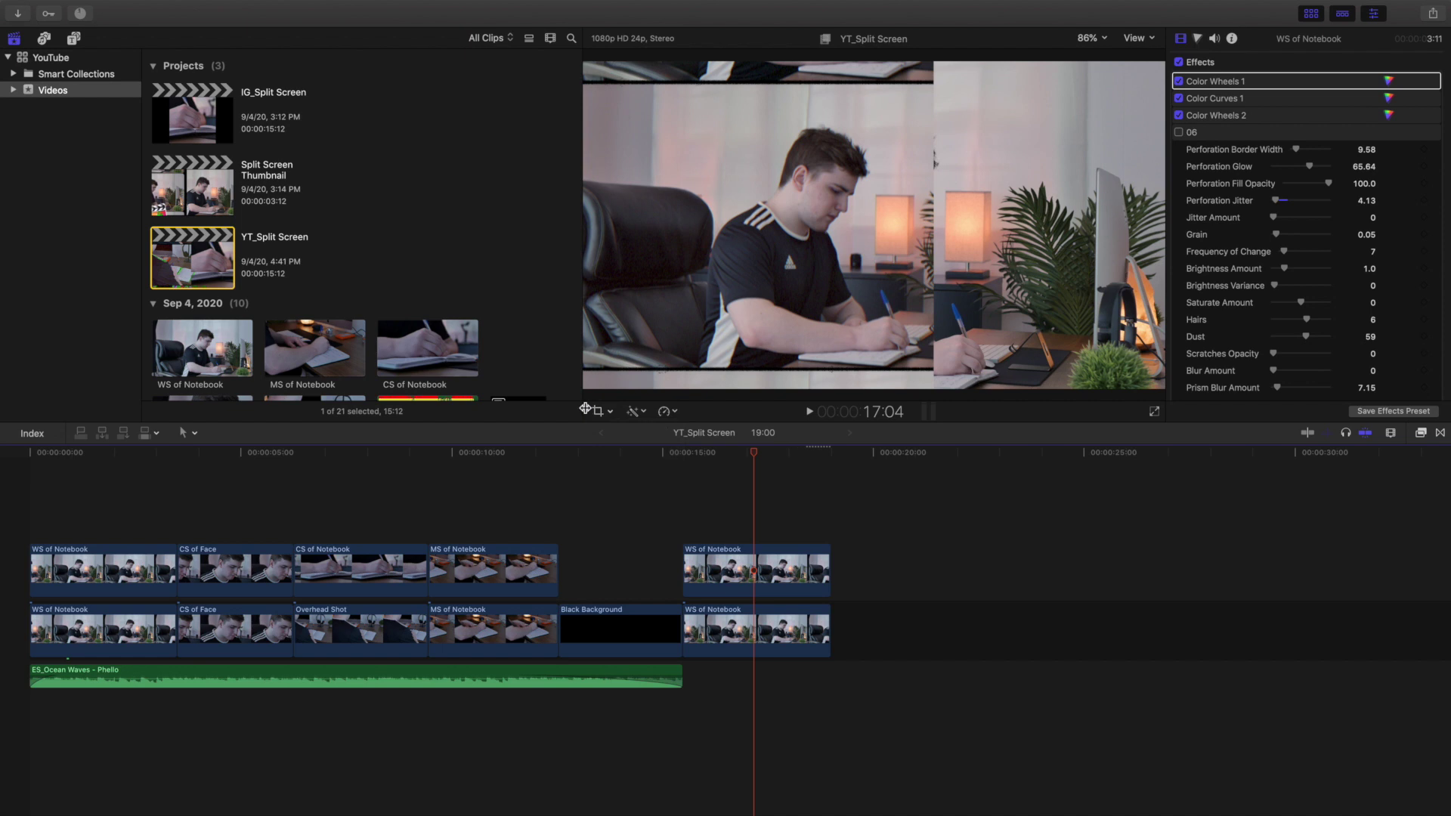